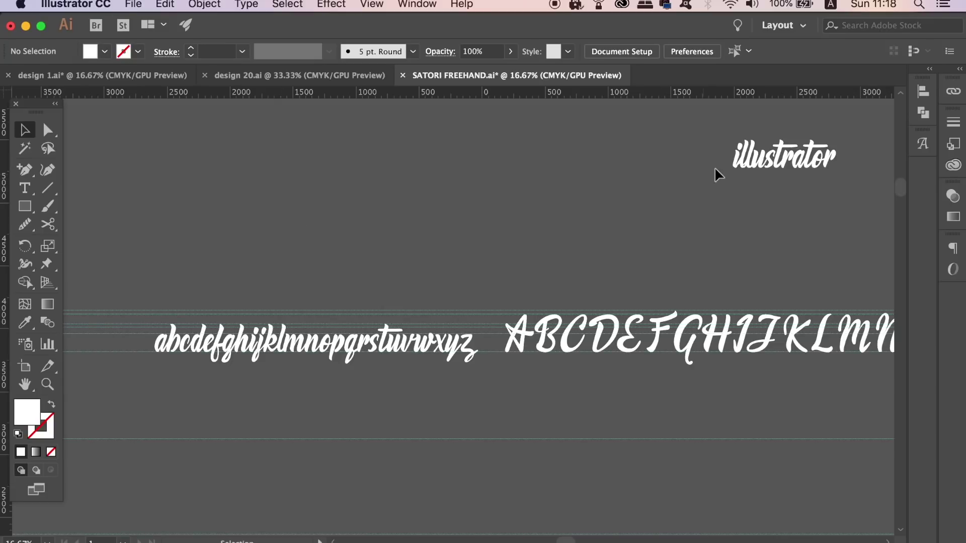
{"action": "left_click_drag", "start_coordinate": [735, 171], "coordinate": [247, 194]}
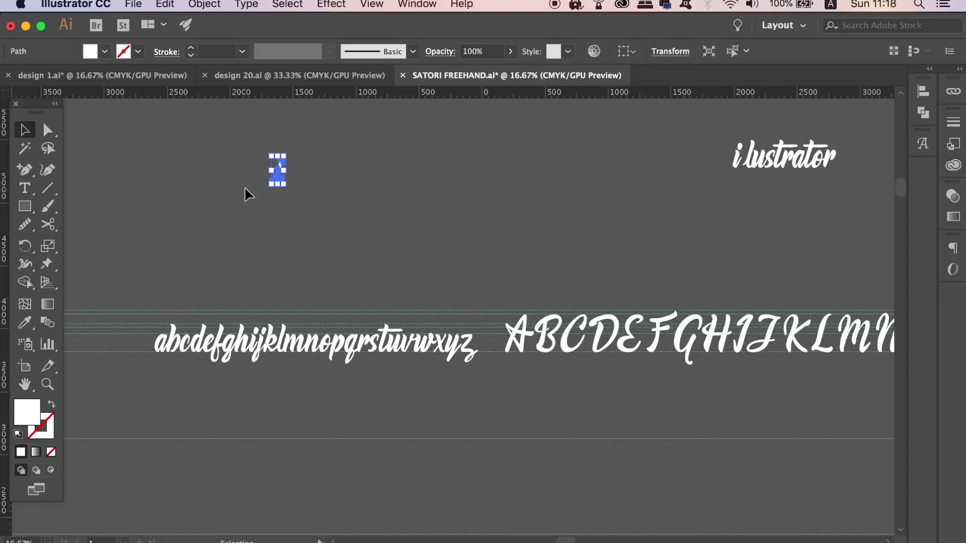
{"action": "key", "text": "super+z"}
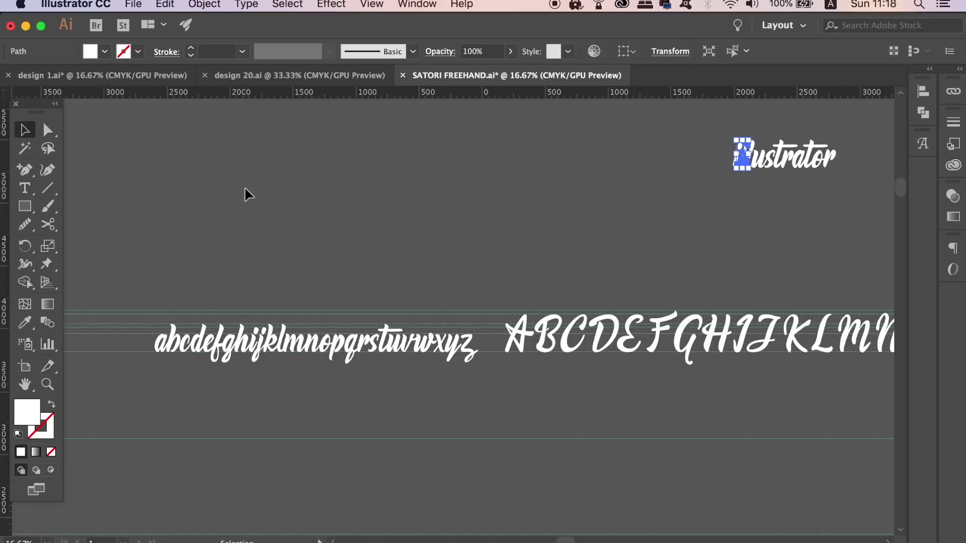
{"action": "left_click", "coordinate": [248, 195]}
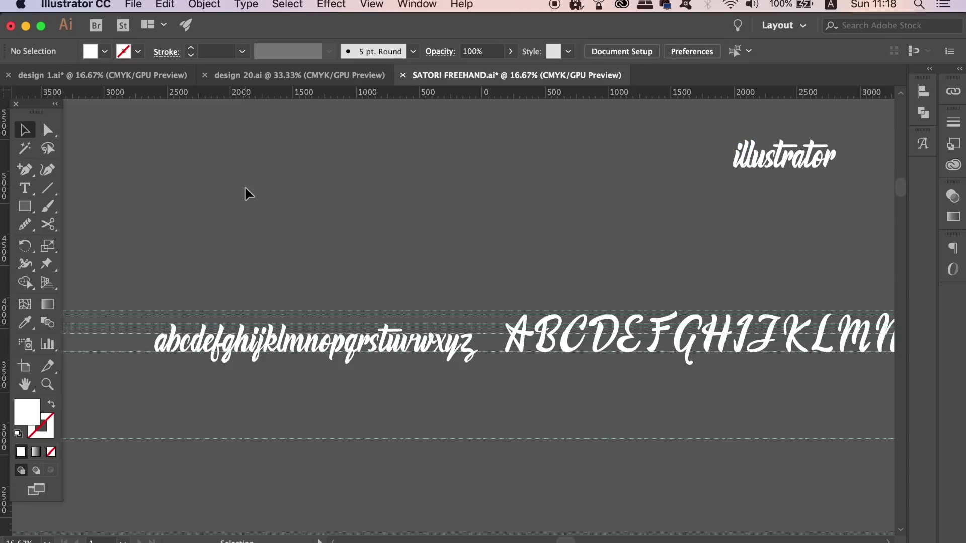
{"action": "left_click", "coordinate": [91, 3]}
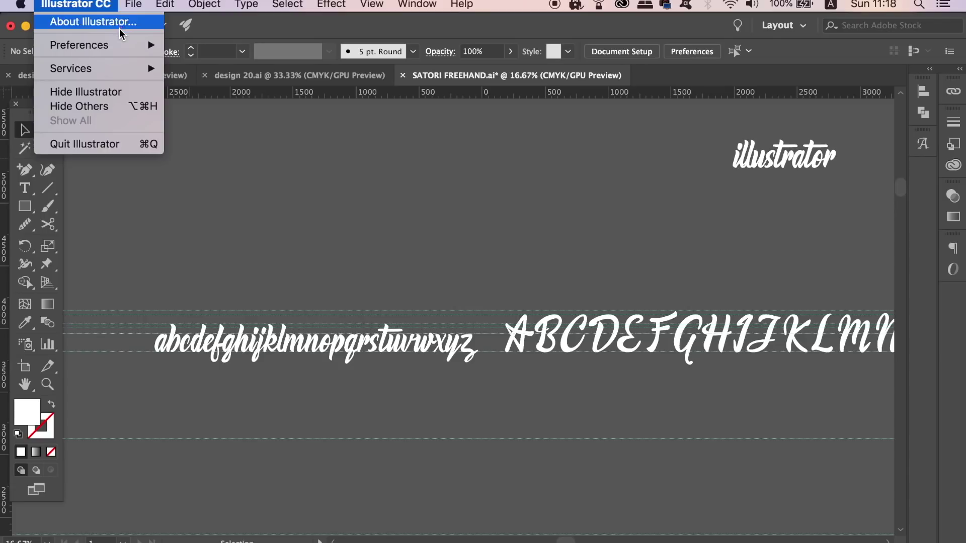
{"action": "mouse_move", "coordinate": [120, 45]}
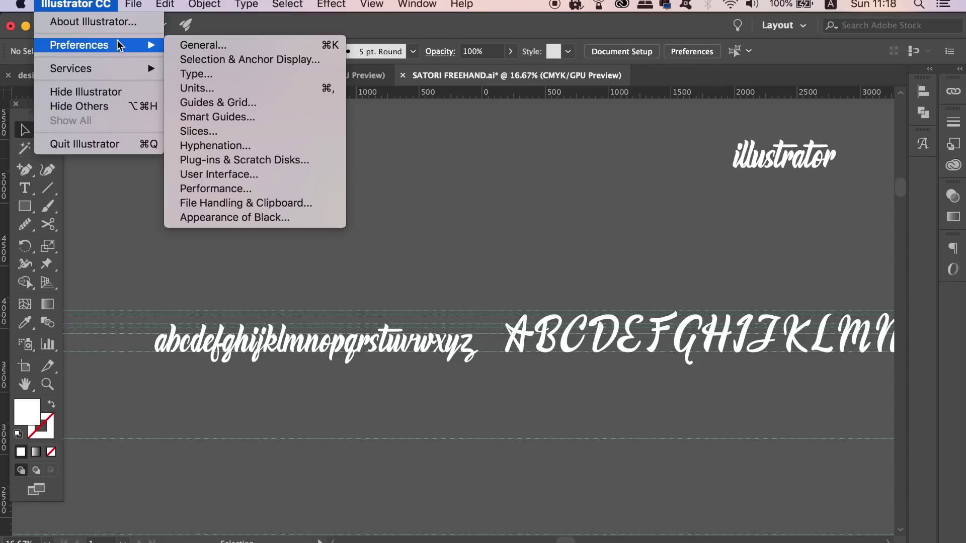
{"action": "left_click", "coordinate": [289, 194]}
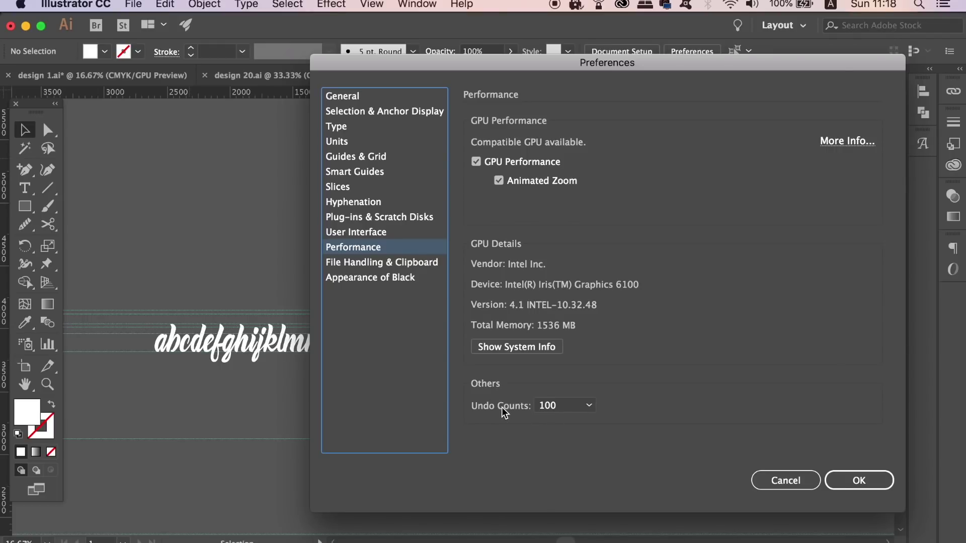
{"action": "left_click", "coordinate": [582, 405]}
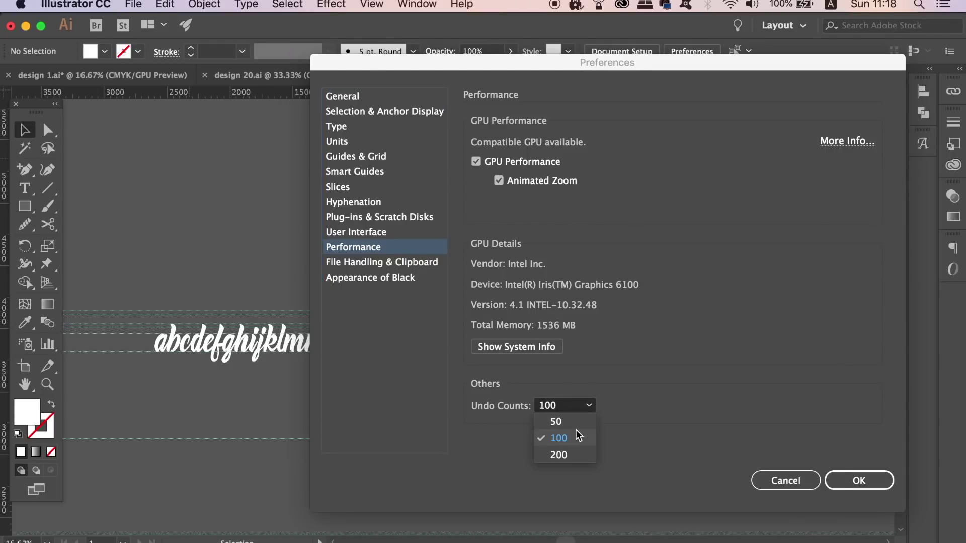
{"action": "left_click", "coordinate": [572, 458]}
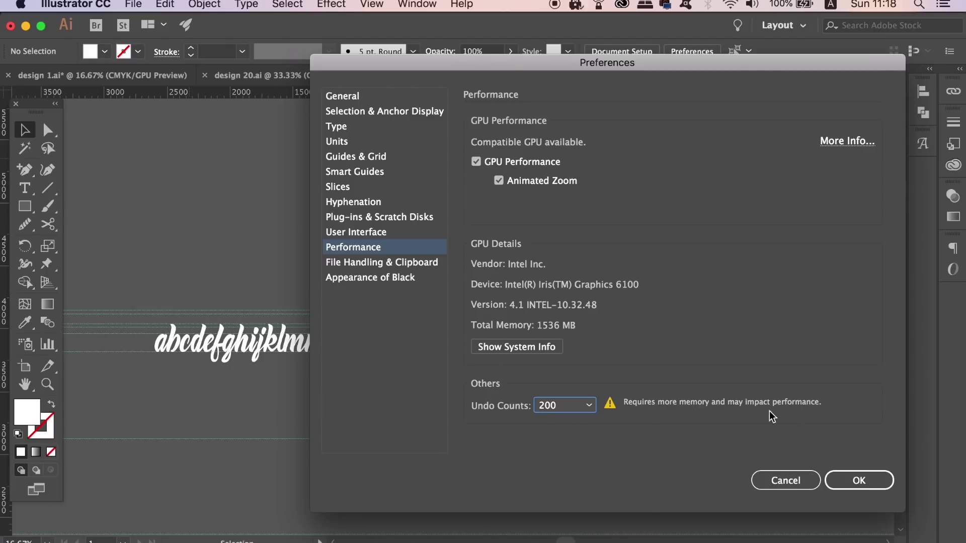
{"action": "left_click", "coordinate": [563, 405]}
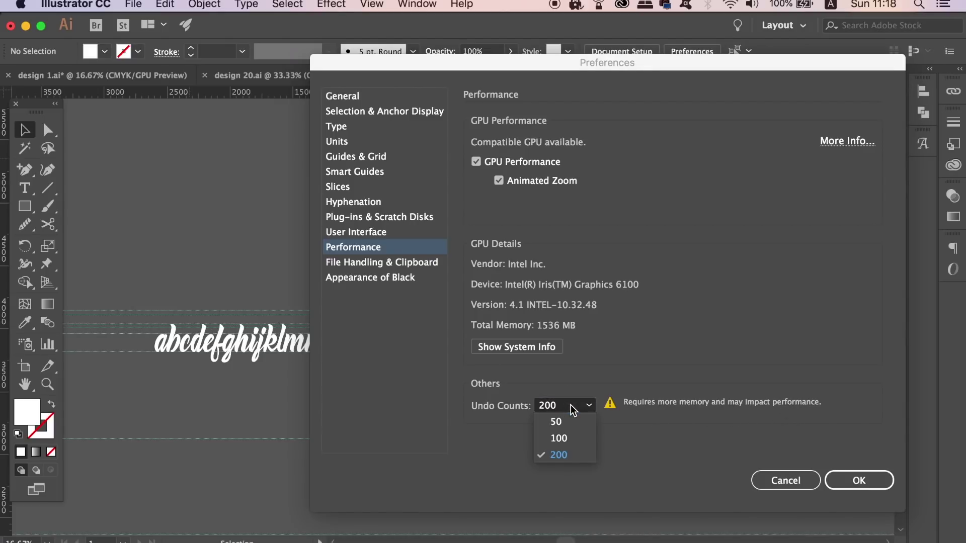
{"action": "left_click", "coordinate": [578, 423]}
{"action": "left_click", "coordinate": [589, 411]}
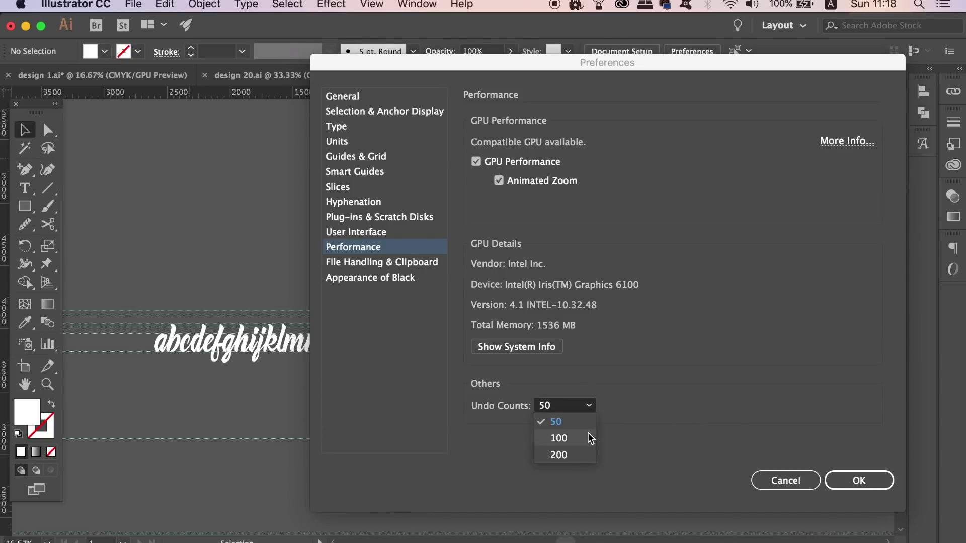
{"action": "left_click", "coordinate": [588, 438]}
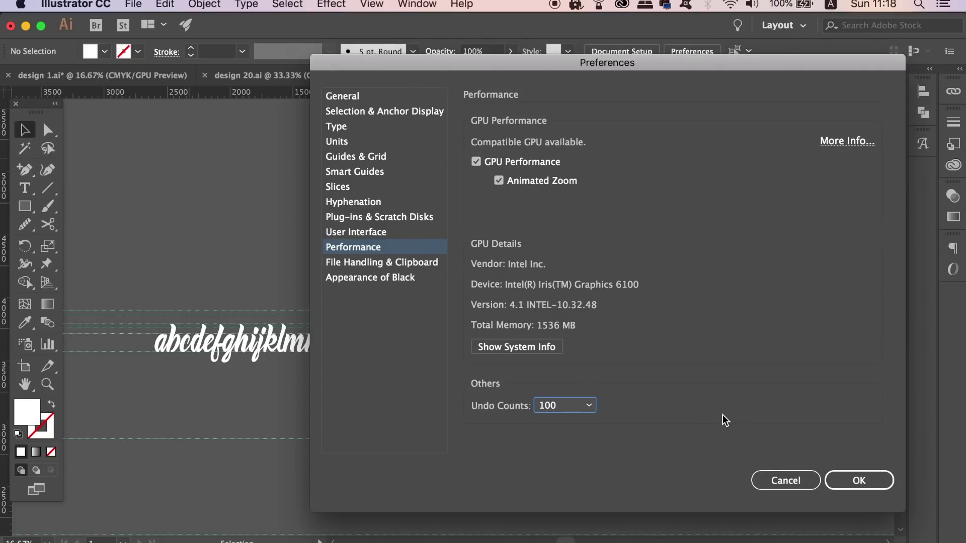
{"action": "left_click", "coordinate": [585, 406]}
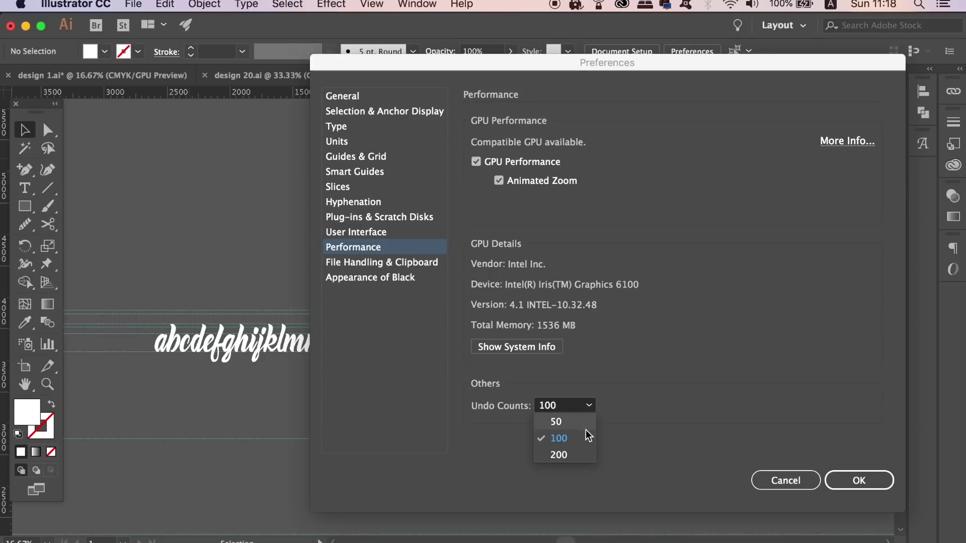
{"action": "left_click", "coordinate": [724, 437]}
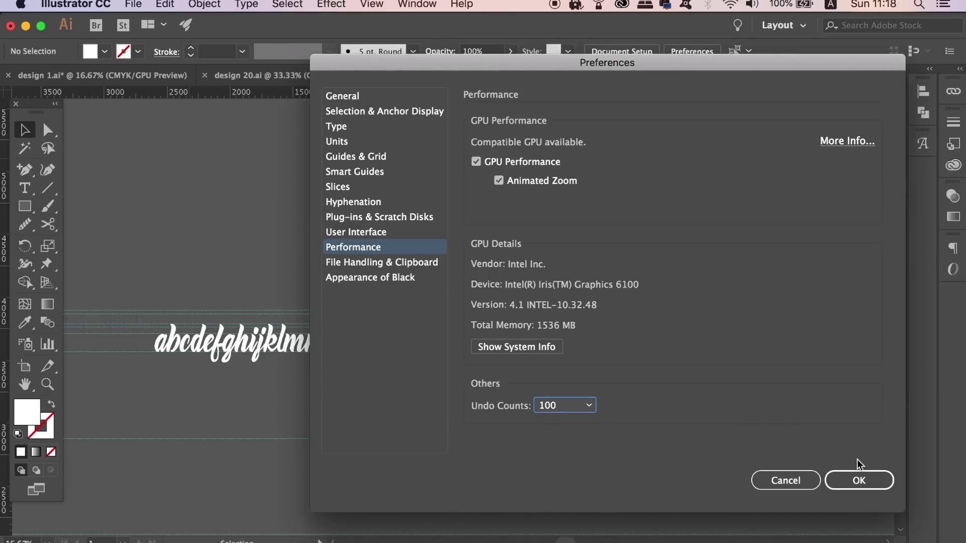
{"action": "left_click", "coordinate": [854, 478]}
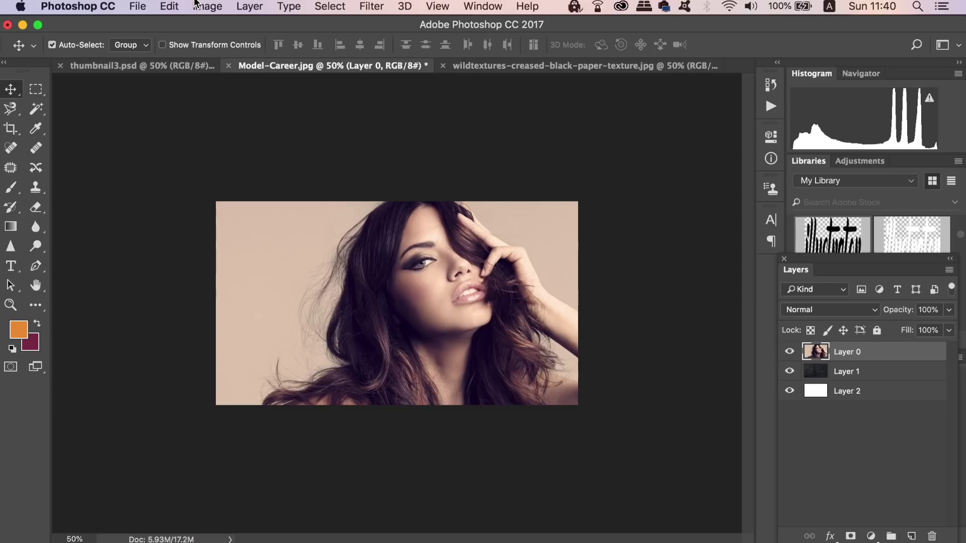
Set Photoshop's Performance preference History States from 50 to 100 and confirm
{"action": "left_click", "coordinate": [112, 5]}
{"action": "mouse_move", "coordinate": [135, 52]}
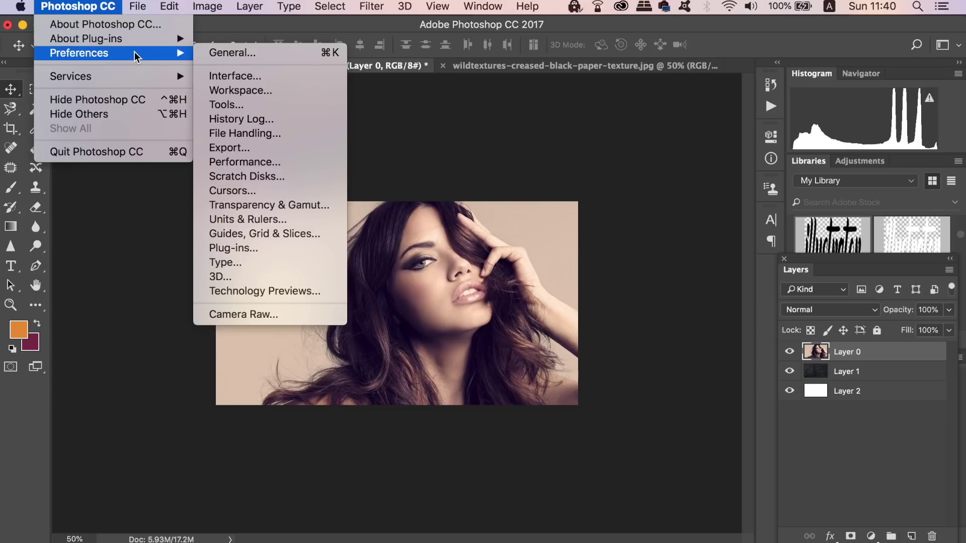
{"action": "left_click", "coordinate": [307, 169]}
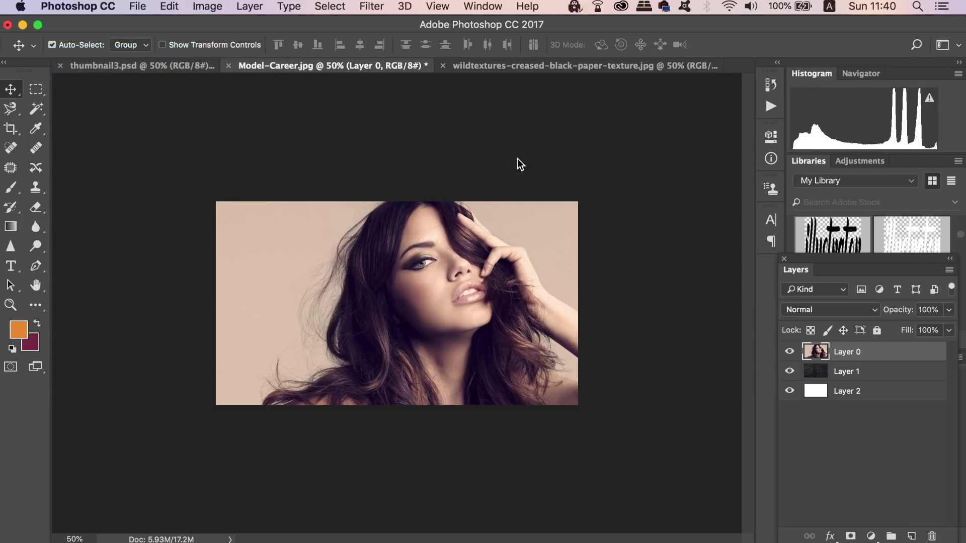
{"action": "key", "text": "i"}
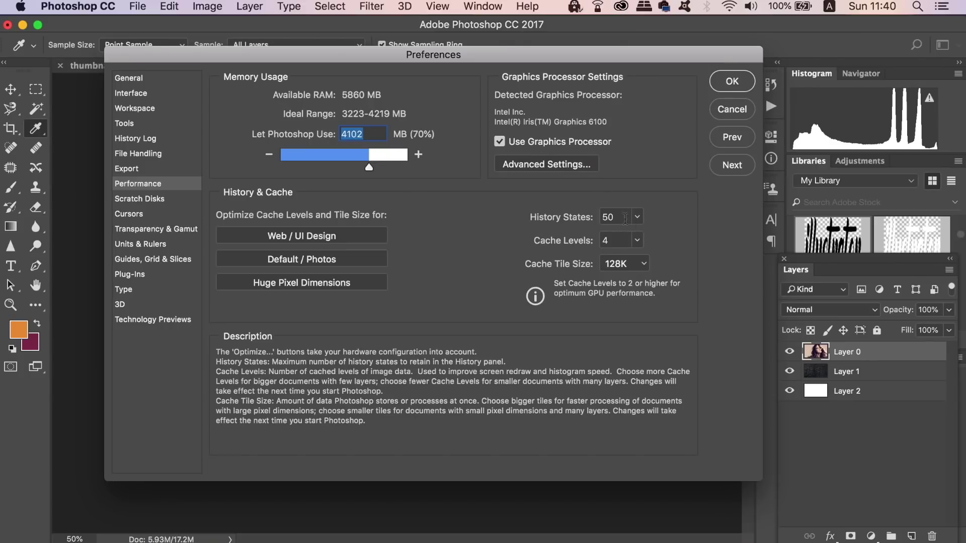
{"action": "left_click", "coordinate": [636, 240]}
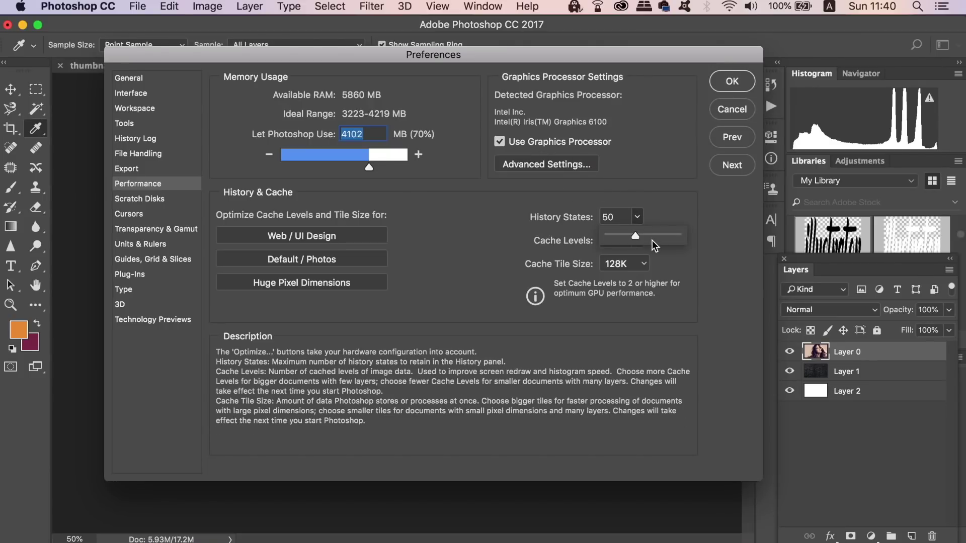
{"action": "left_click_drag", "start_coordinate": [654, 245], "coordinate": [703, 254]}
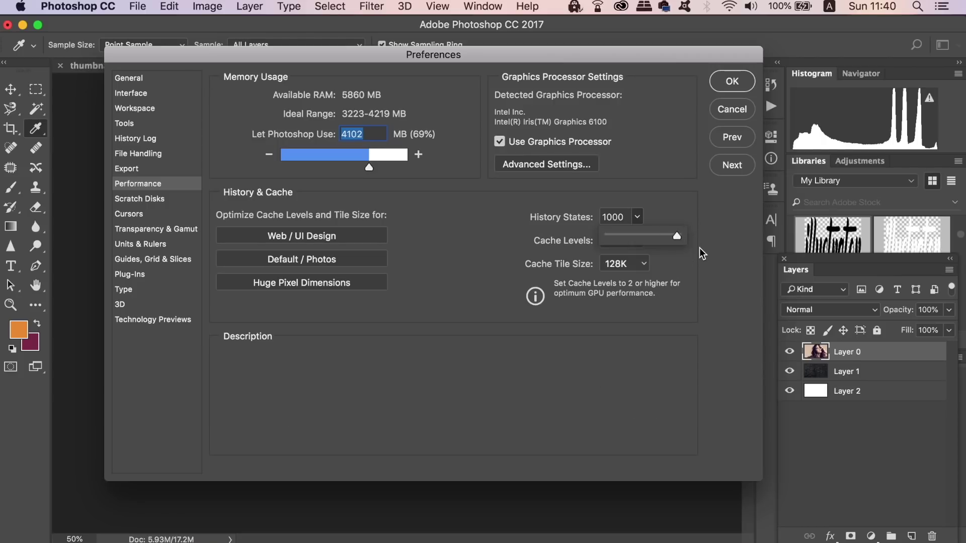
{"action": "left_click_drag", "start_coordinate": [677, 236], "coordinate": [653, 241]}
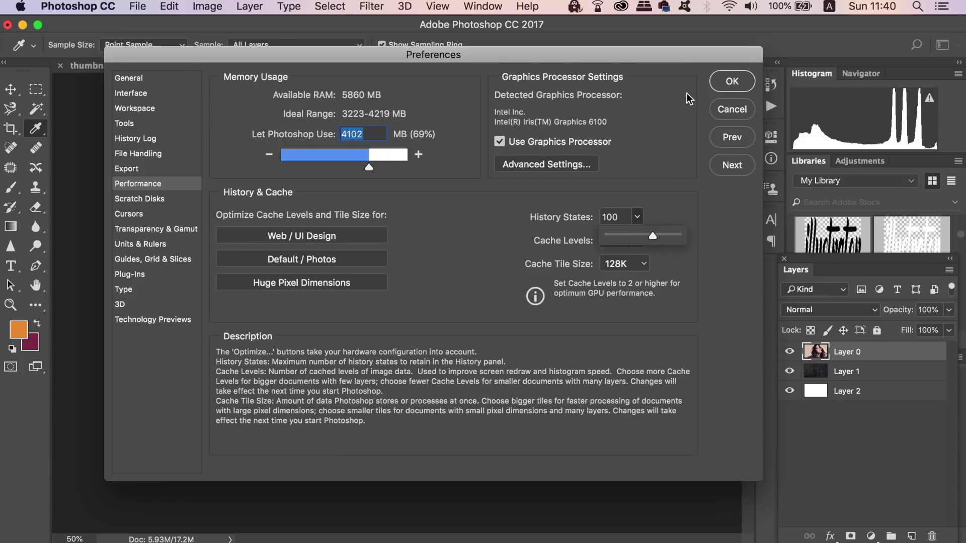
{"action": "left_click", "coordinate": [728, 86]}
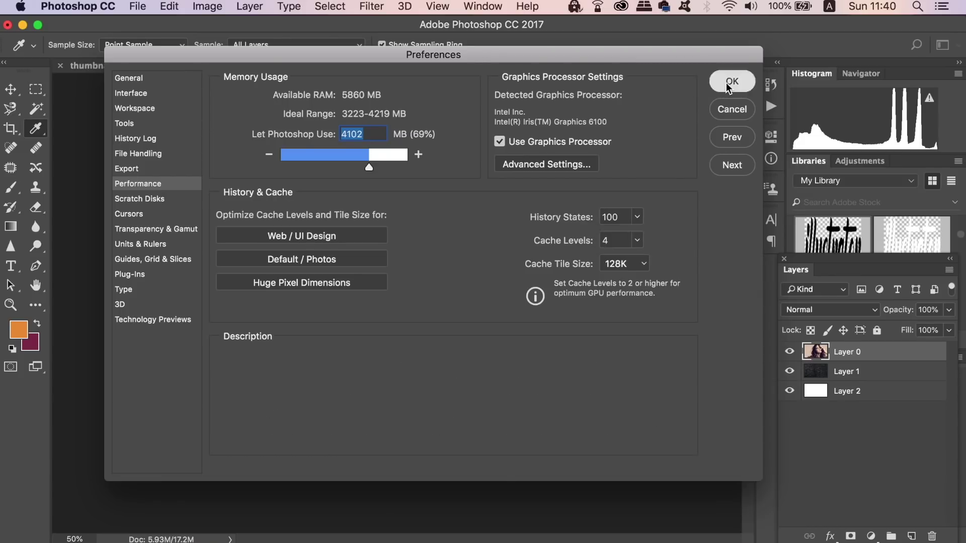
{"action": "key", "text": "v"}
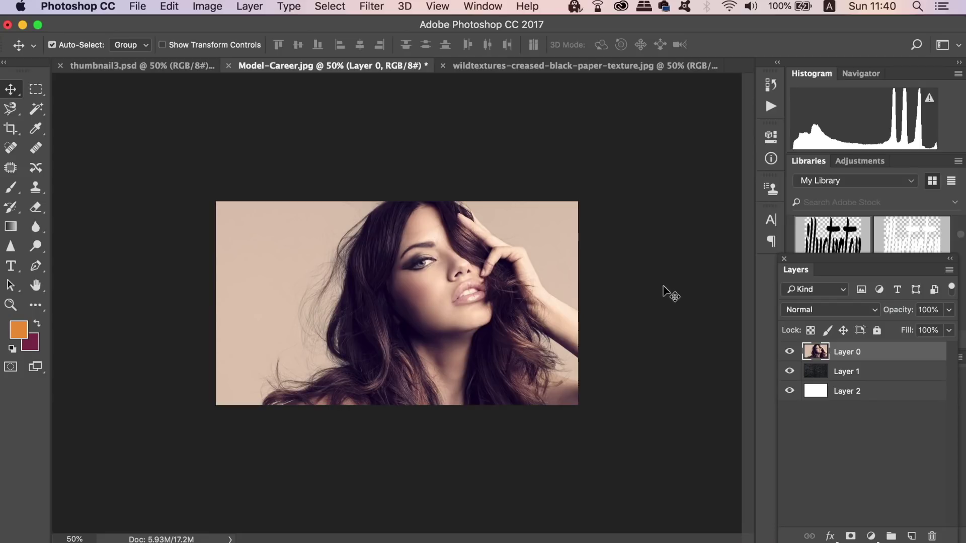
Toggle Layer 0's visibility to check the paper texture, then test an eraser stroke and undo it
{"action": "key", "text": "super+plus"}
{"action": "left_click", "coordinate": [790, 352]}
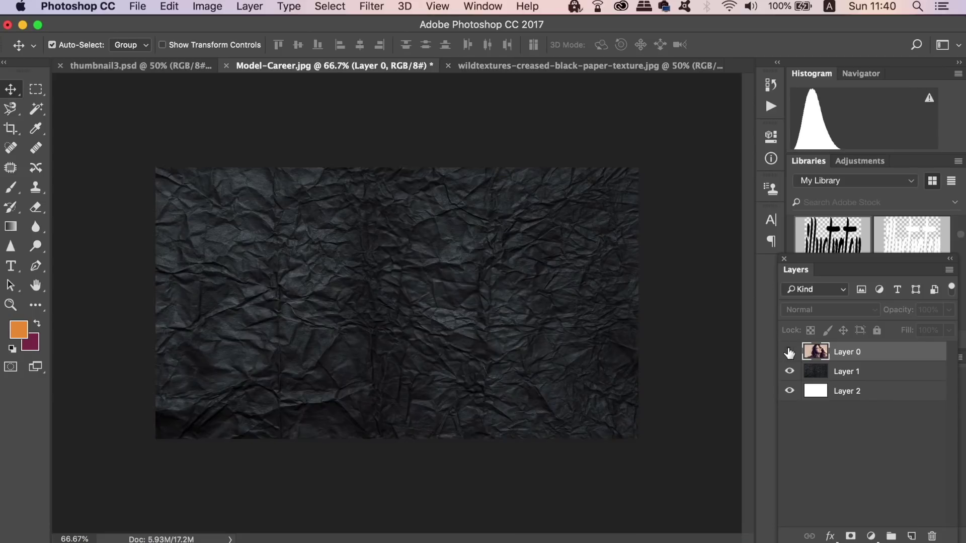
{"action": "left_click", "coordinate": [789, 352]}
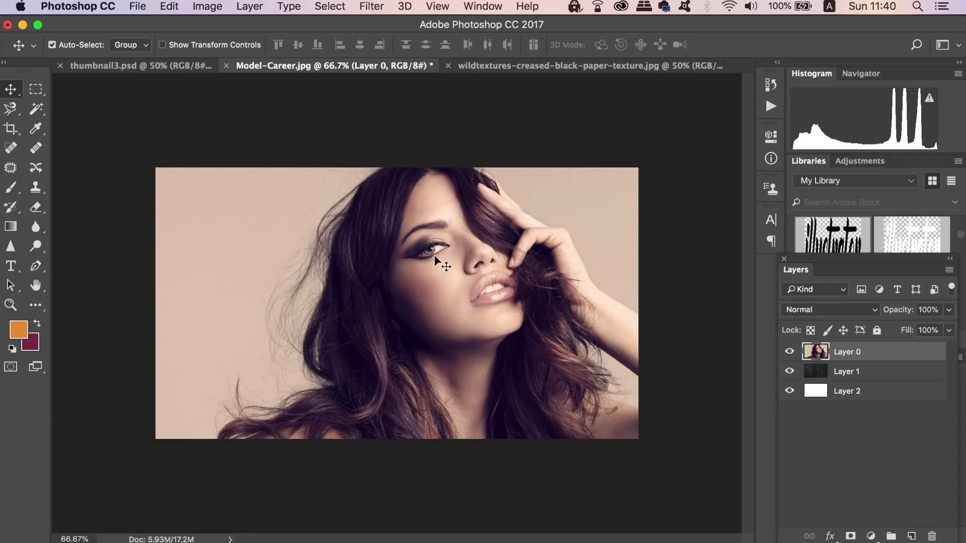
{"action": "left_click", "coordinate": [40, 210]}
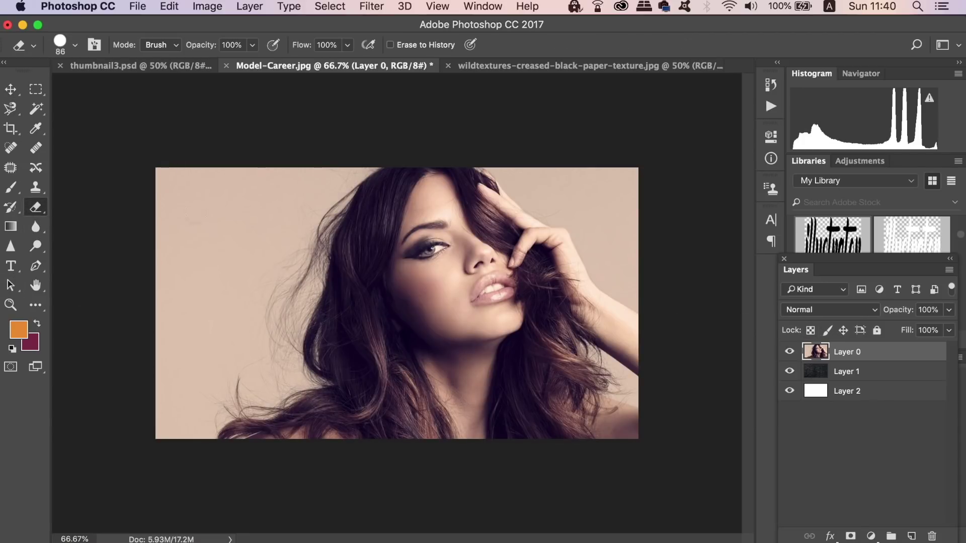
{"action": "mouse_move", "coordinate": [194, 214]}
{"action": "left_mouse_down"}
{"action": "mouse_move", "coordinate": [201, 263]}
{"action": "mouse_move", "coordinate": [155, 157]}
{"action": "mouse_move", "coordinate": [187, 233]}
{"action": "left_mouse_up"}
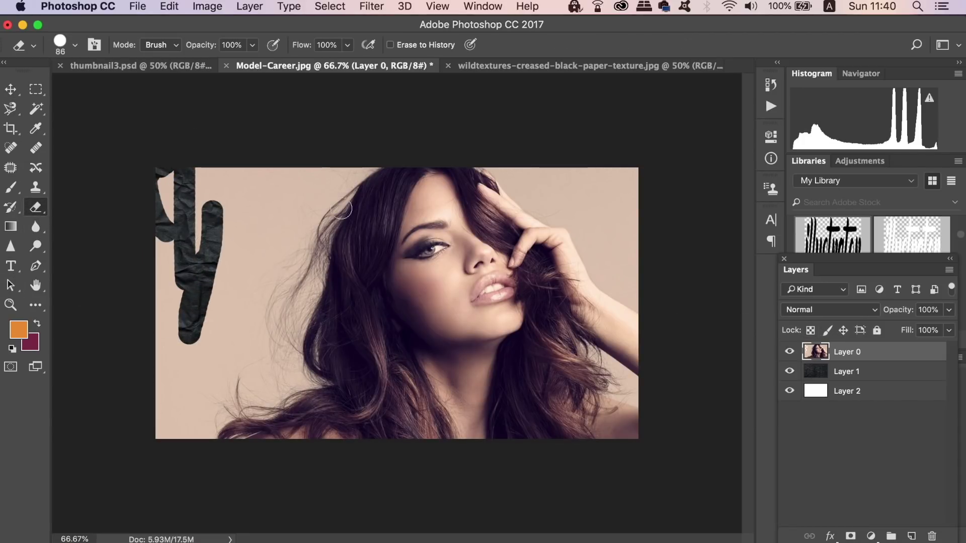
{"action": "key", "text": "super+z"}
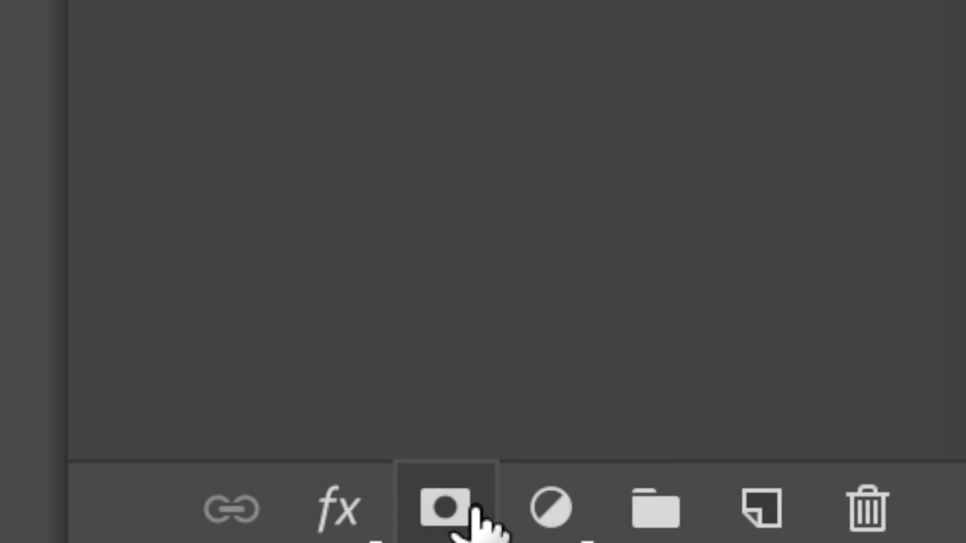
Add a layer mask to Layer 0 and paint black with a 236 px brush at the top right
{"action": "left_click", "coordinate": [473, 509]}
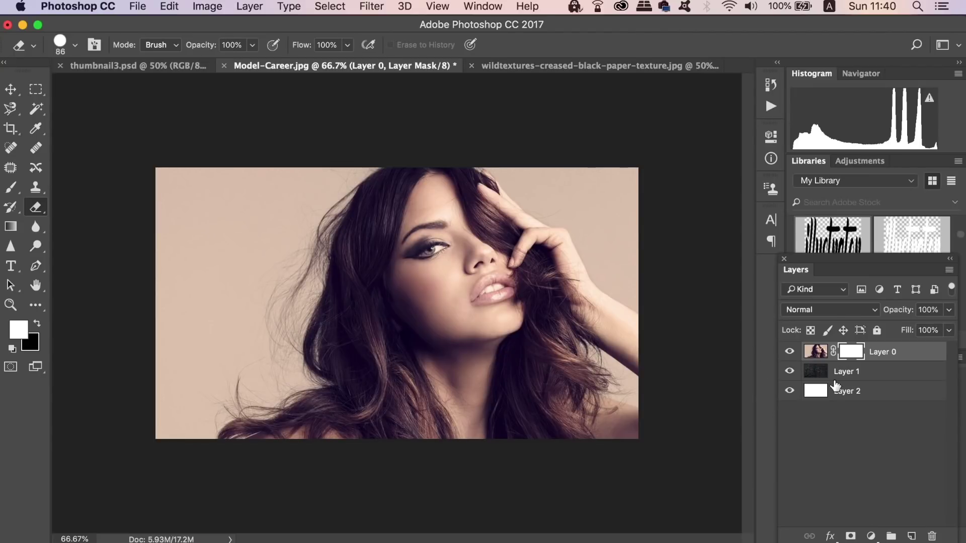
{"action": "key", "text": "x"}
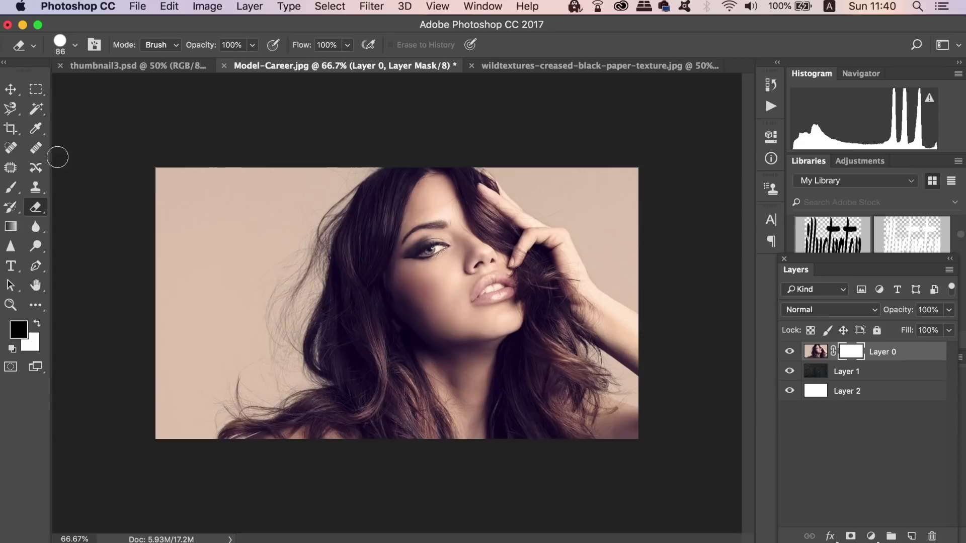
{"action": "left_click", "coordinate": [11, 188]}
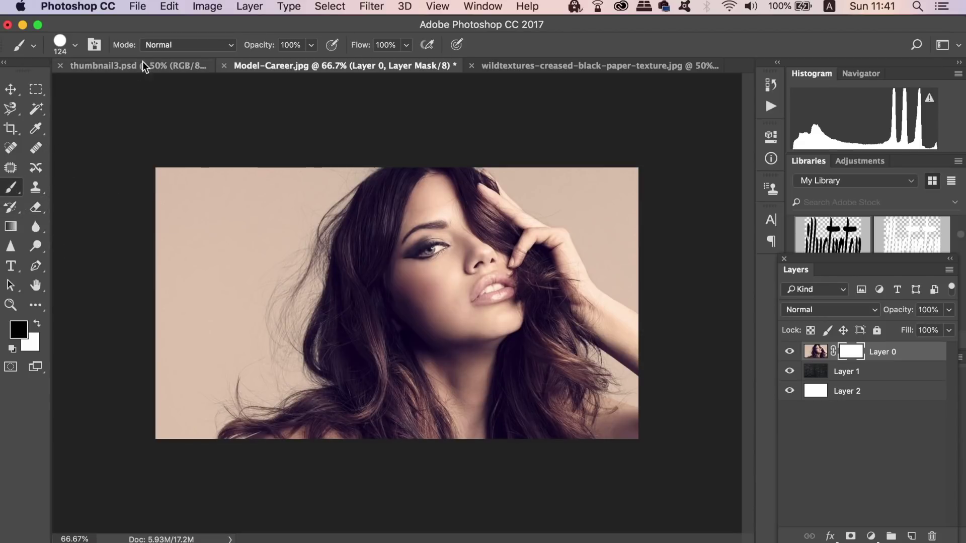
{"action": "left_click", "coordinate": [75, 44]}
{"action": "left_click_drag", "start_coordinate": [149, 90], "coordinate": [154, 89]}
{"action": "key", "text": "Return"}
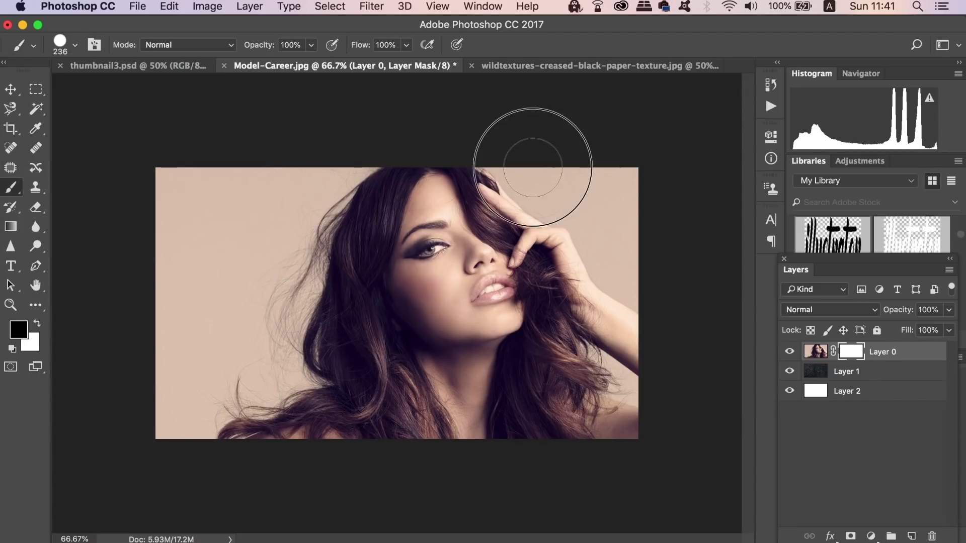
{"action": "mouse_move", "coordinate": [524, 151]}
{"action": "left_mouse_down"}
{"action": "mouse_move", "coordinate": [604, 180]}
{"action": "mouse_move", "coordinate": [636, 170]}
{"action": "mouse_move", "coordinate": [639, 268]}
{"action": "mouse_move", "coordinate": [596, 204]}
{"action": "mouse_move", "coordinate": [550, 176]}
{"action": "left_mouse_up"}
At 200% zoom, mask the background along the hand's edge with a 54 px brush
{"action": "key", "text": "super+="}
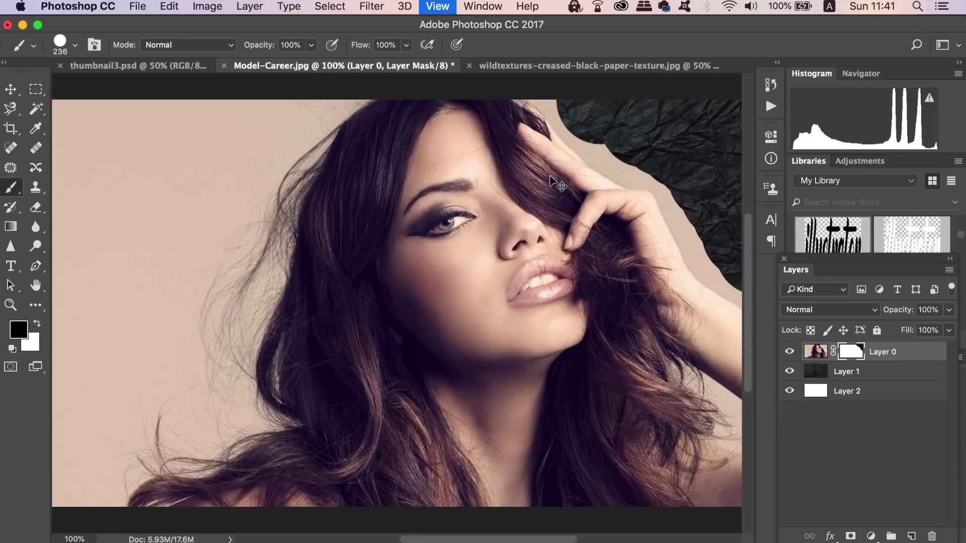
{"action": "key", "text": "super+="}
{"action": "scroll", "coordinate": [432, 305], "scroll_direction": "right", "scroll_amount": 3}
{"action": "scroll", "coordinate": [431, 305], "scroll_direction": "right", "scroll_amount": 10}
{"action": "scroll", "coordinate": [431, 305], "scroll_direction": "up", "scroll_amount": 5}
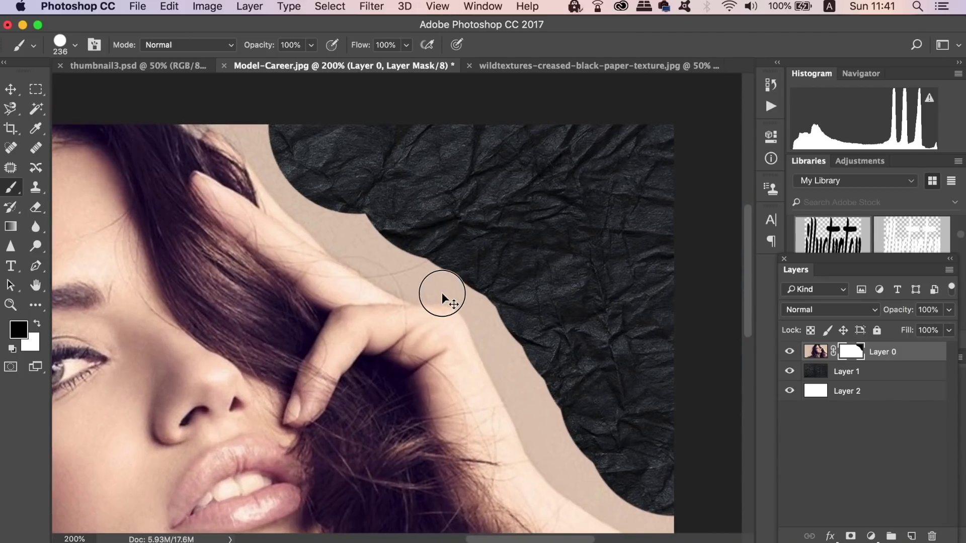
{"action": "left_click", "coordinate": [75, 45]}
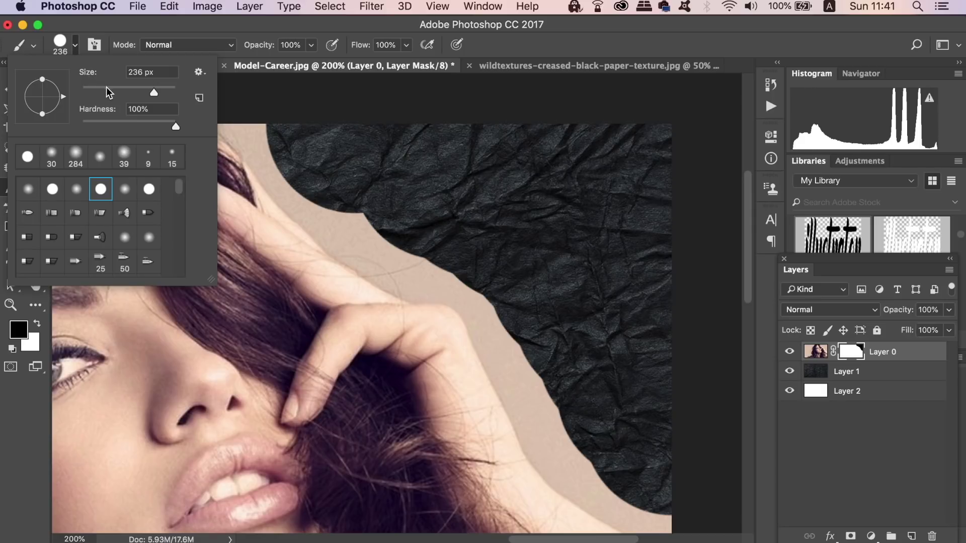
{"action": "type", "text": "54"}
{"action": "key", "text": "Return"}
{"action": "mouse_move", "coordinate": [253, 118]}
{"action": "left_mouse_down"}
{"action": "mouse_move", "coordinate": [334, 205]}
{"action": "mouse_move", "coordinate": [377, 222]}
{"action": "mouse_move", "coordinate": [347, 222]}
{"action": "mouse_move", "coordinate": [383, 255]}
{"action": "mouse_move", "coordinate": [526, 324]}
{"action": "left_mouse_up"}
{"action": "scroll", "coordinate": [507, 296], "scroll_direction": "down", "scroll_amount": 1}
{"action": "scroll", "coordinate": [507, 296], "scroll_direction": "down", "scroll_amount": 3}
{"action": "scroll", "coordinate": [507, 297], "scroll_direction": "right", "scroll_amount": 3}
{"action": "mouse_move", "coordinate": [451, 255]}
{"action": "left_mouse_down"}
{"action": "mouse_move", "coordinate": [528, 384]}
{"action": "mouse_move", "coordinate": [613, 448]}
{"action": "left_mouse_up"}
Refine the mask along the hand's upper edge with a 46 px brush
{"action": "left_click", "coordinate": [74, 45]}
{"action": "left_click_drag", "start_coordinate": [112, 96], "coordinate": [106, 96]}
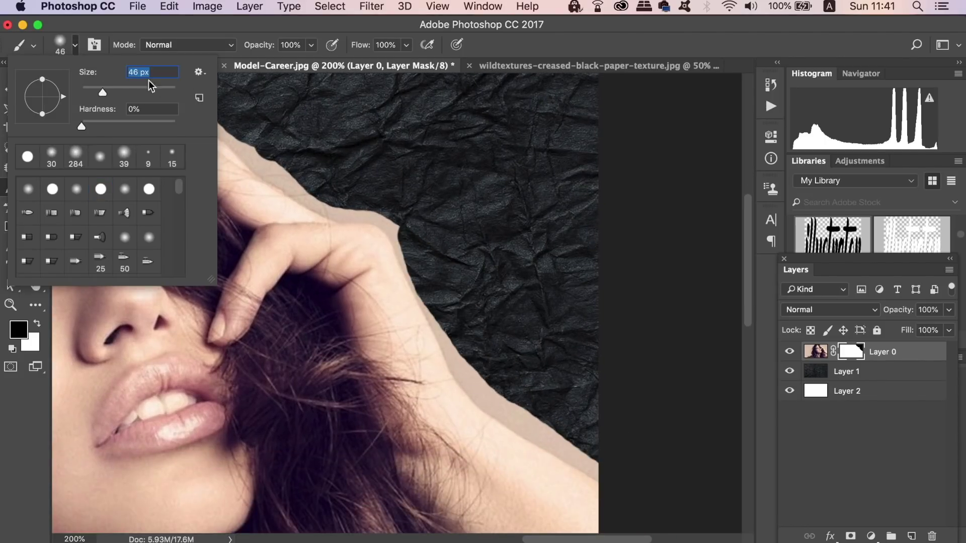
{"action": "left_click_drag", "start_coordinate": [397, 228], "coordinate": [316, 188]}
{"action": "scroll", "coordinate": [352, 196], "scroll_direction": "up", "scroll_amount": 3}
{"action": "scroll", "coordinate": [352, 196], "scroll_direction": "left", "scroll_amount": 3}
{"action": "left_click_drag", "start_coordinate": [256, 118], "coordinate": [409, 263]}
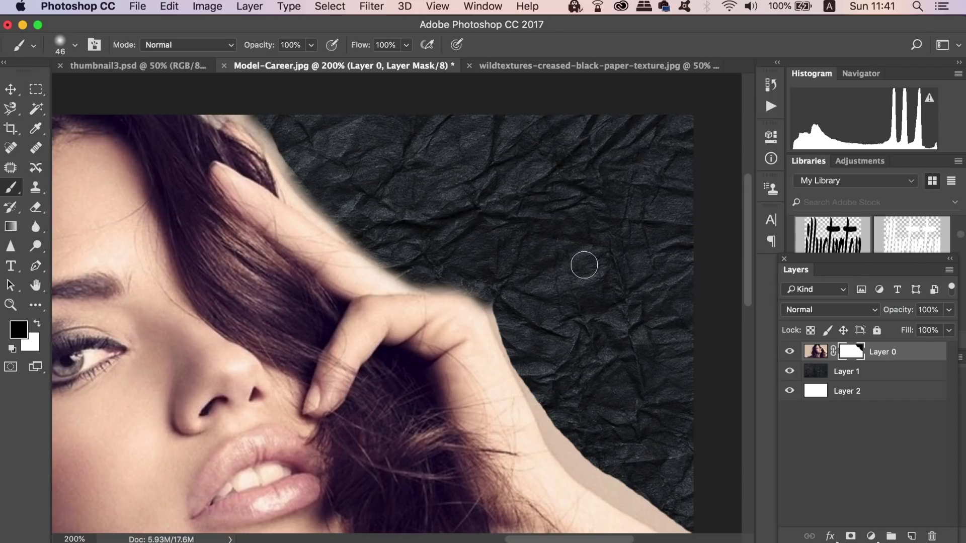
{"action": "key", "text": "super+minus"}
{"action": "key", "text": "super+minus"}
{"action": "key", "text": "super+minus"}
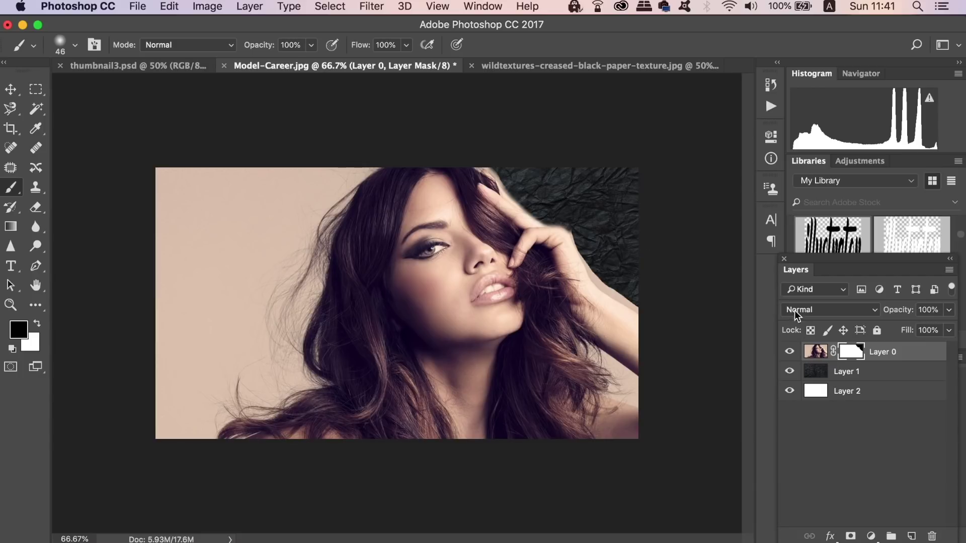
Paint white with a hard round brush to restore skin the paper had covered
{"action": "left_click", "coordinate": [38, 319]}
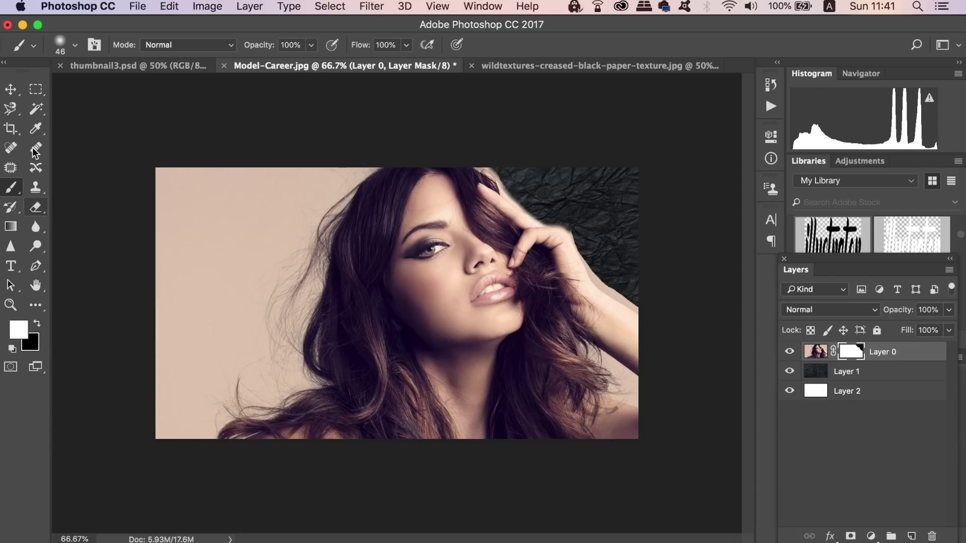
{"action": "left_click", "coordinate": [74, 45]}
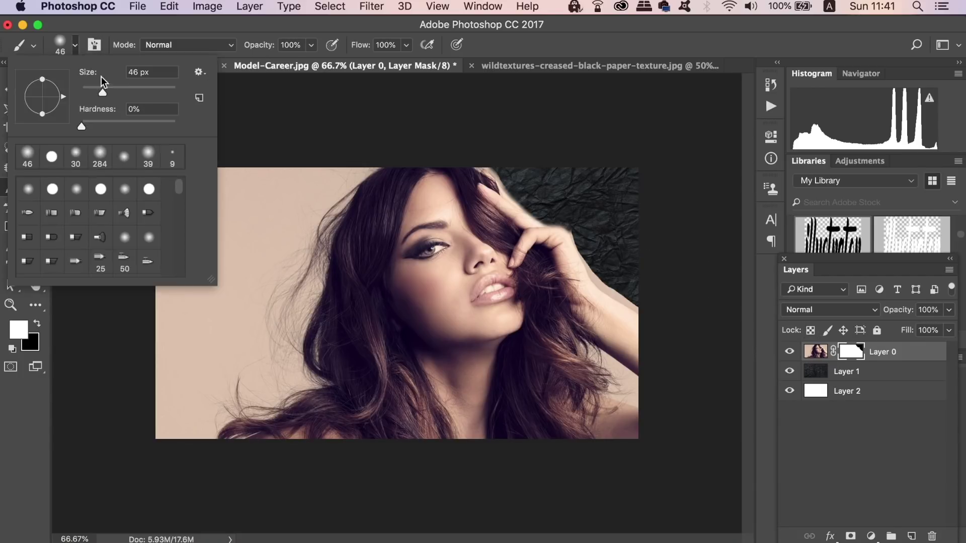
{"action": "left_click", "coordinate": [101, 189]}
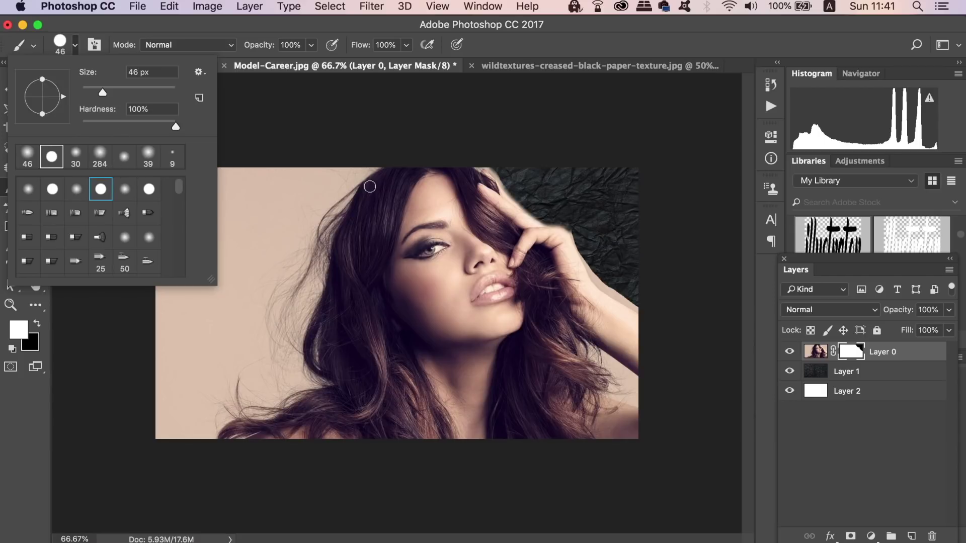
{"action": "left_click", "coordinate": [565, 229]}
{"action": "mouse_move", "coordinate": [557, 220]}
{"action": "left_mouse_down"}
{"action": "mouse_move", "coordinate": [578, 254]}
{"action": "mouse_move", "coordinate": [560, 224]}
{"action": "mouse_move", "coordinate": [503, 190]}
{"action": "mouse_move", "coordinate": [473, 156]}
{"action": "left_mouse_up"}
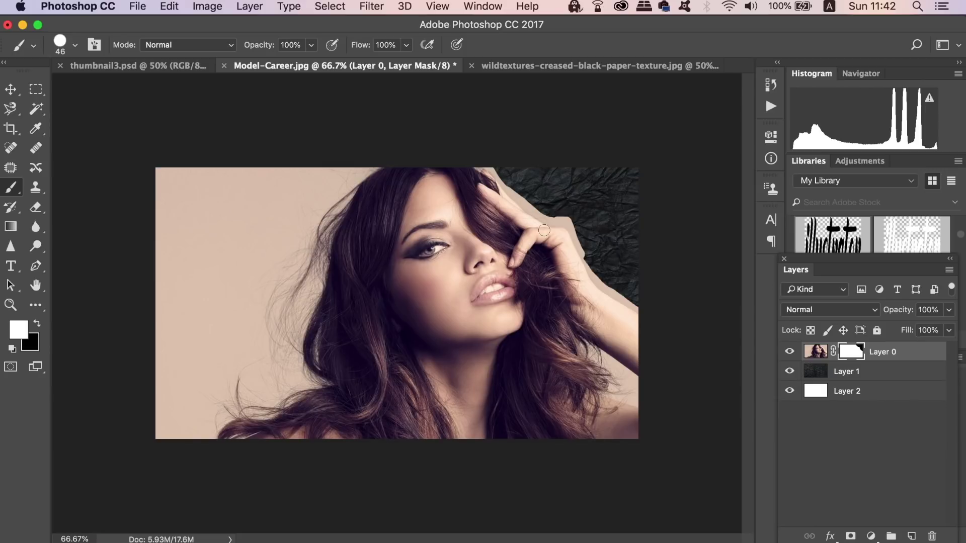
At 300% zoom, widen the beige border down to the image's bottom-right edge
{"action": "key", "text": "super+plus"}
{"action": "key", "text": "super+plus"}
{"action": "key", "text": "super+plus"}
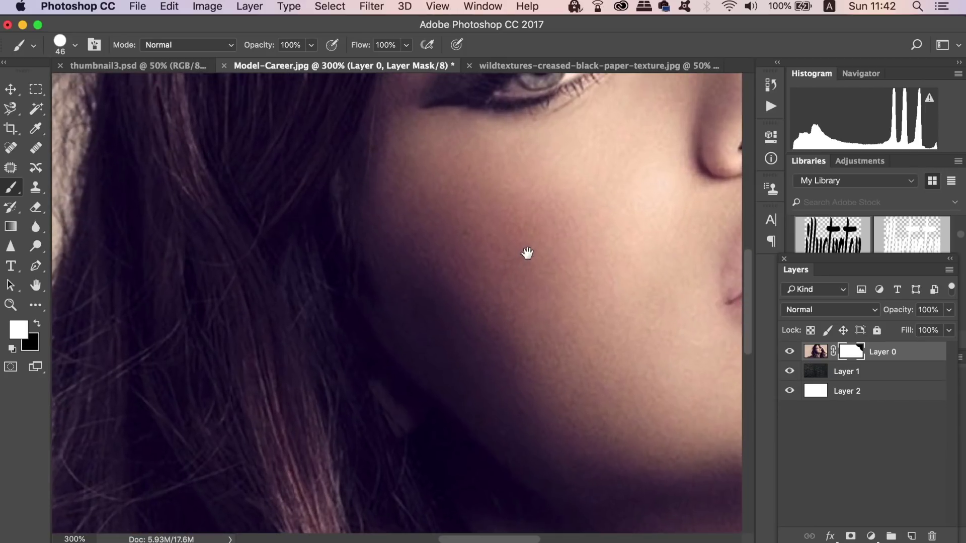
{"action": "left_click_drag", "start_coordinate": [527, 253], "coordinate": [435, 271]}
{"action": "mouse_move", "coordinate": [273, 122]}
{"action": "left_mouse_down"}
{"action": "mouse_move", "coordinate": [399, 266]}
{"action": "mouse_move", "coordinate": [287, 161]}
{"action": "left_mouse_up"}
{"action": "scroll", "coordinate": [492, 327], "scroll_direction": "down", "scroll_amount": 5}
{"action": "scroll", "coordinate": [492, 327], "scroll_direction": "right", "scroll_amount": 3}
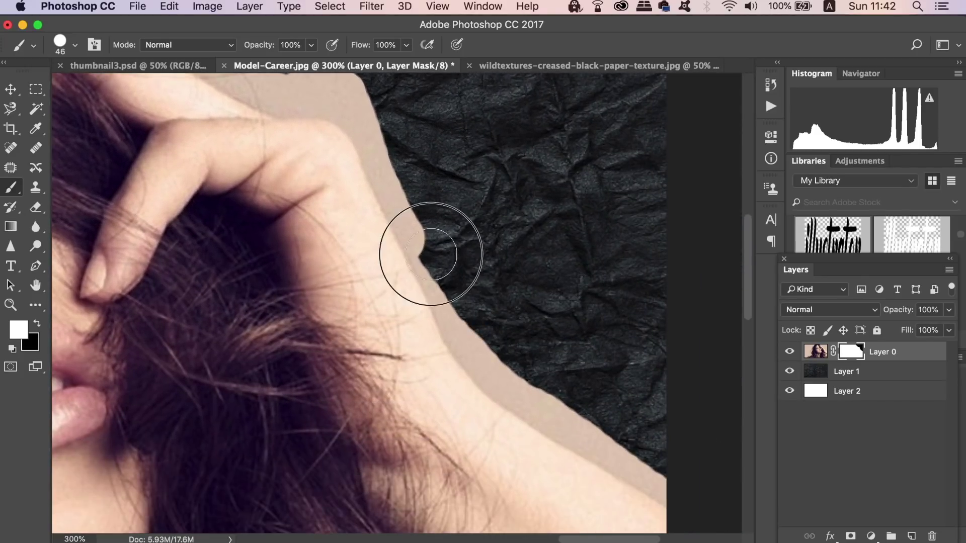
{"action": "mouse_move", "coordinate": [430, 254]}
{"action": "left_mouse_down"}
{"action": "mouse_move", "coordinate": [447, 302]}
{"action": "mouse_move", "coordinate": [613, 447]}
{"action": "left_mouse_up"}
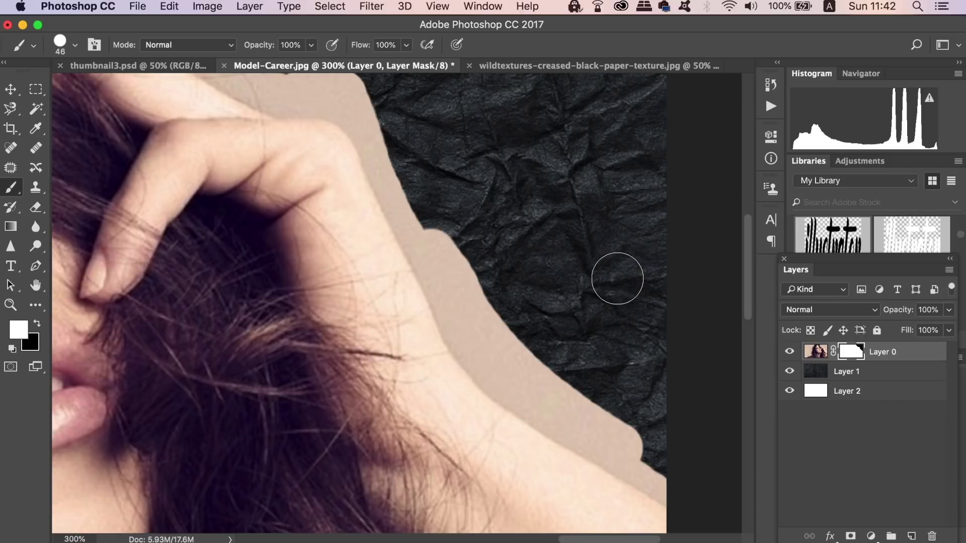
{"action": "key", "text": "super+equal"}
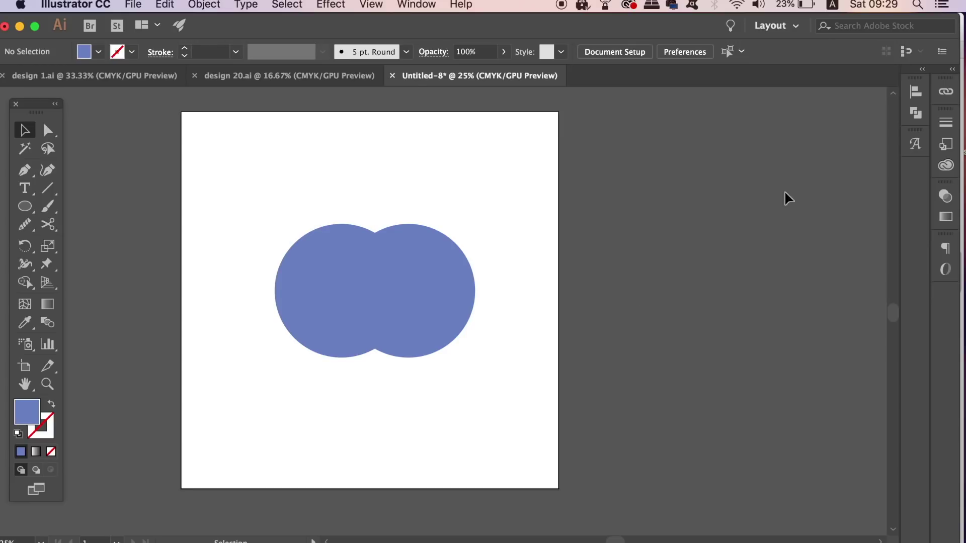
Try Pathfinder Intersect and Exclude on both blue circles, undoing each
{"action": "left_click", "coordinate": [915, 113]}
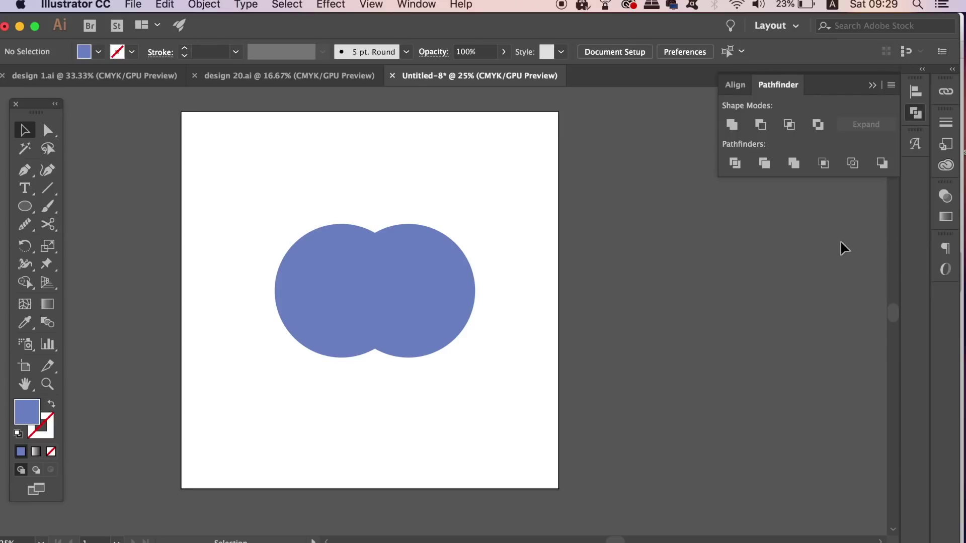
{"action": "left_click_drag", "start_coordinate": [312, 198], "coordinate": [418, 309]}
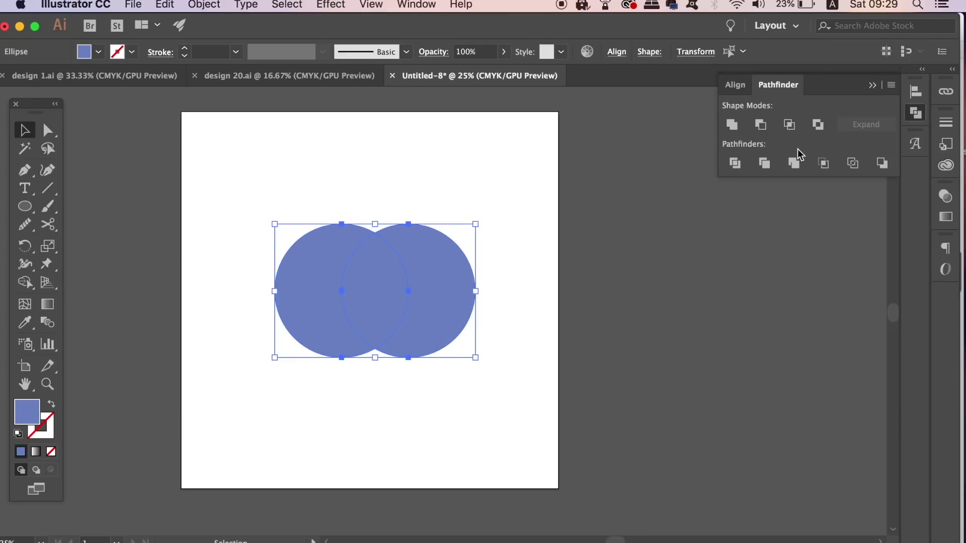
{"action": "left_click", "coordinate": [789, 126]}
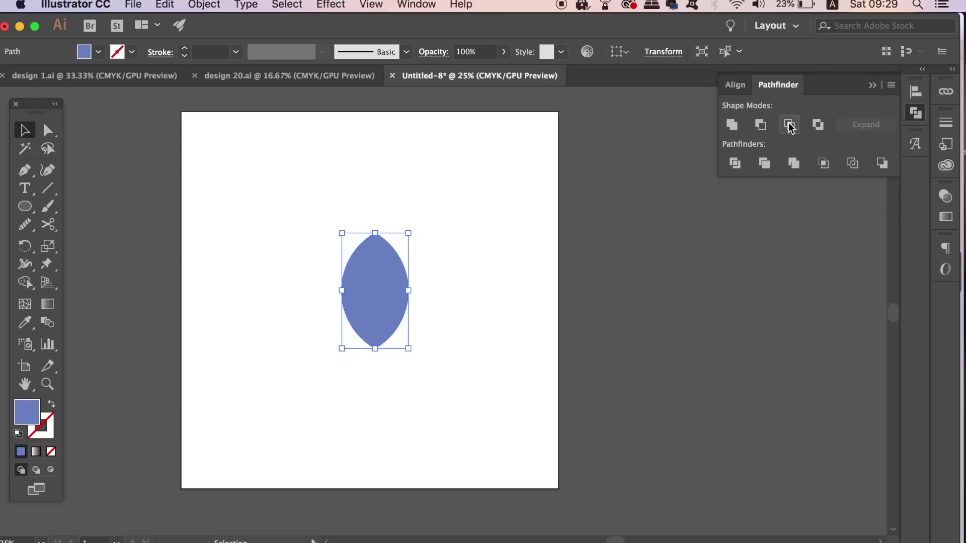
{"action": "key", "text": "super+z"}
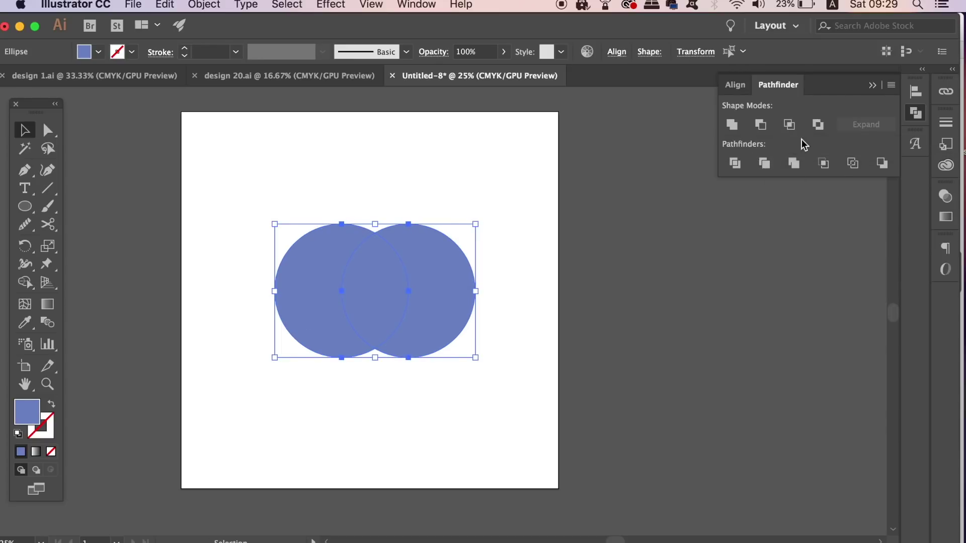
{"action": "left_click", "coordinate": [818, 125]}
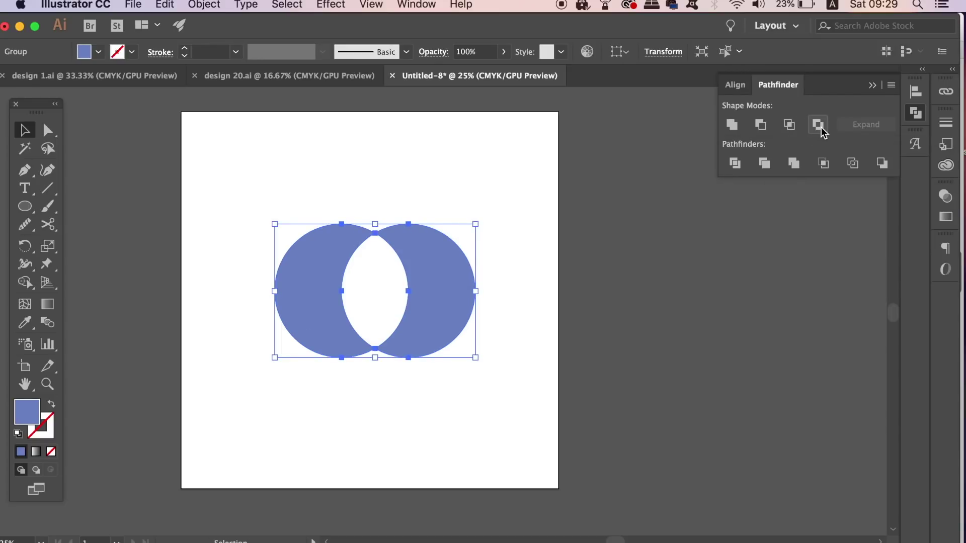
{"action": "key", "text": "super+z"}
Set both blue circles to 48% opacity
{"action": "left_click", "coordinate": [638, 239]}
{"action": "left_click", "coordinate": [401, 261]}
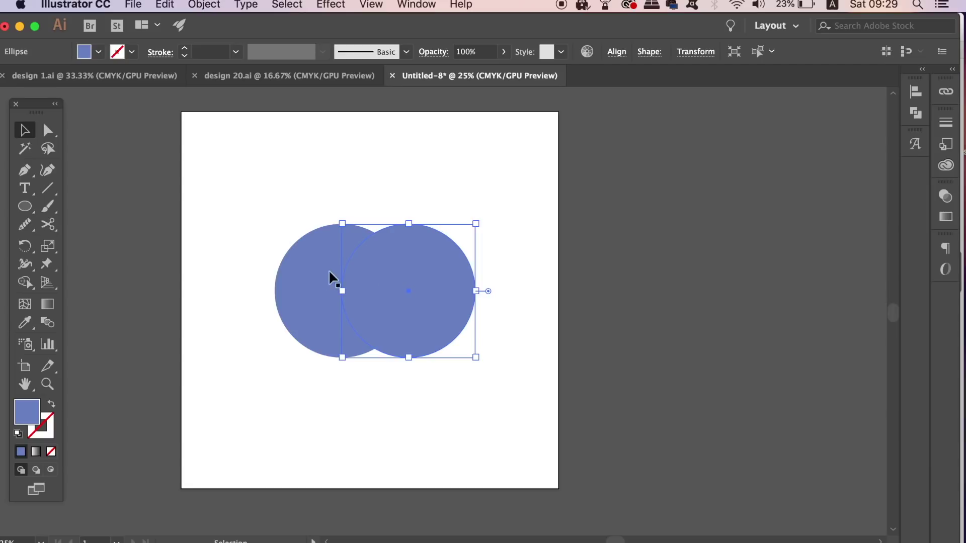
{"action": "left_click", "coordinate": [322, 280], "text": "shift"}
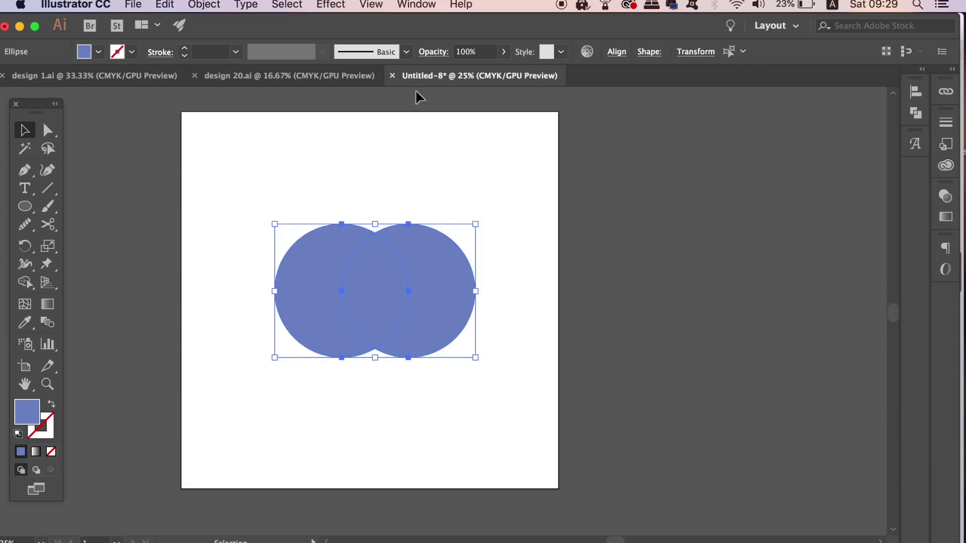
{"action": "left_click", "coordinate": [503, 51]}
{"action": "left_click_drag", "start_coordinate": [488, 70], "coordinate": [469, 71]}
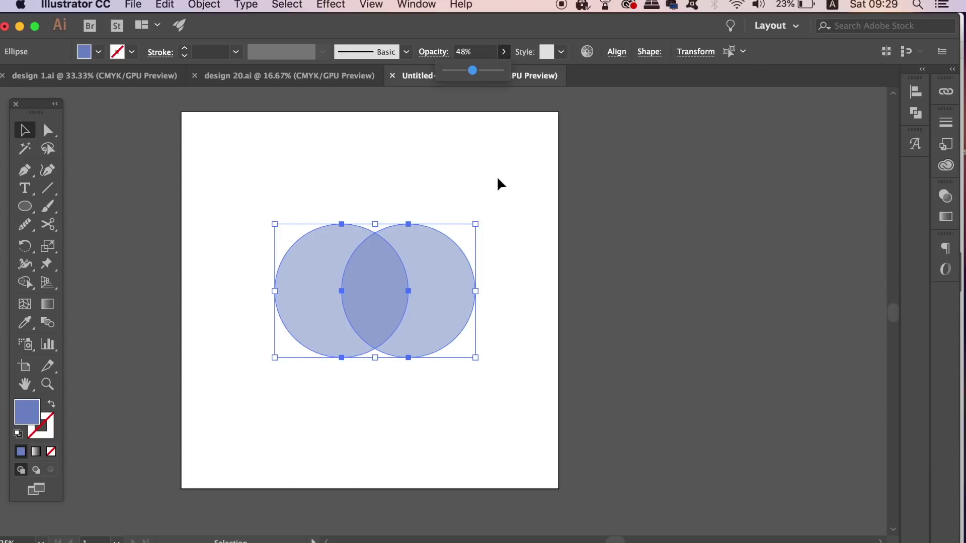
Move the right circle to a new overlapping position
{"action": "left_click", "coordinate": [495, 196]}
{"action": "left_click_drag", "start_coordinate": [433, 335], "coordinate": [404, 264]}
{"action": "left_click", "coordinate": [565, 370]}
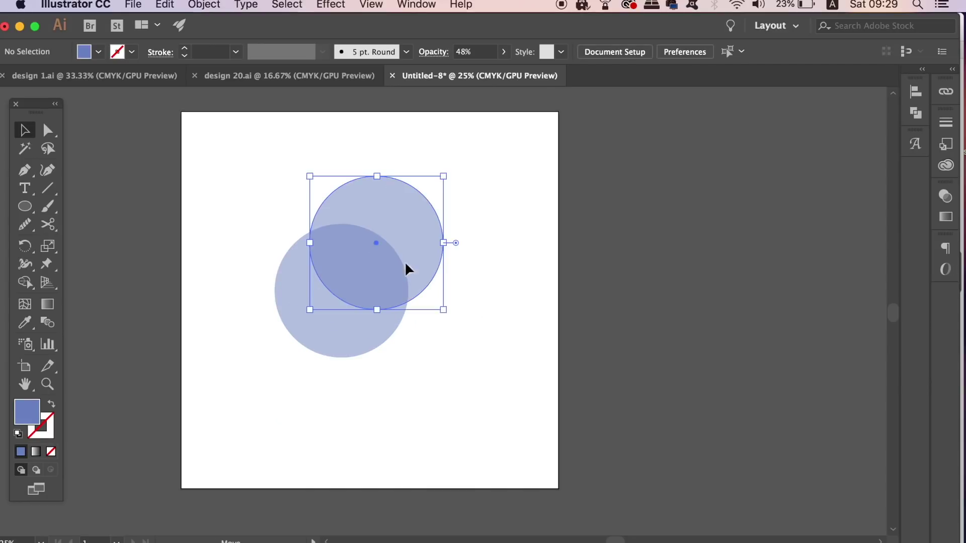
{"action": "key", "text": "super+shift+a"}
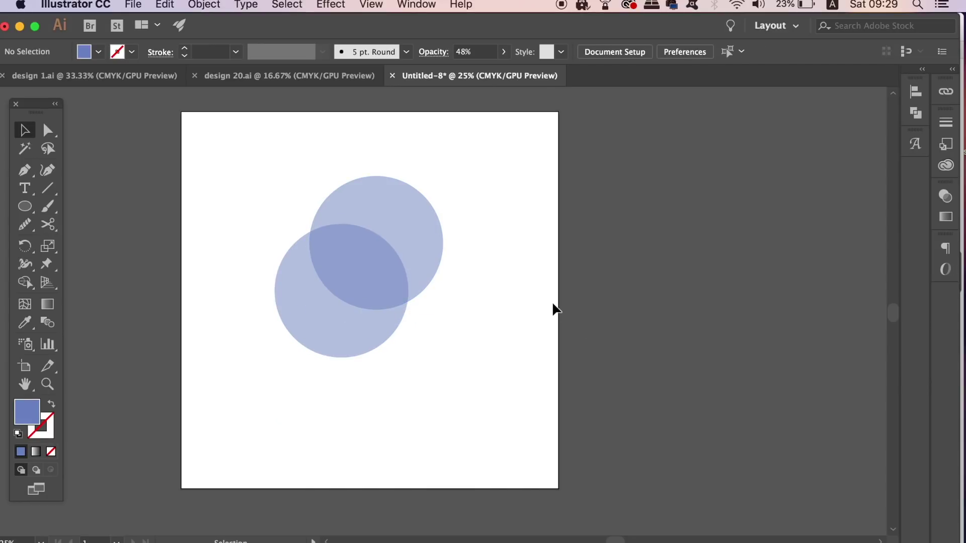
Apply Pathfinder Exclude to both circles to knock out their overlap
{"action": "left_click_drag", "start_coordinate": [255, 186], "coordinate": [453, 362]}
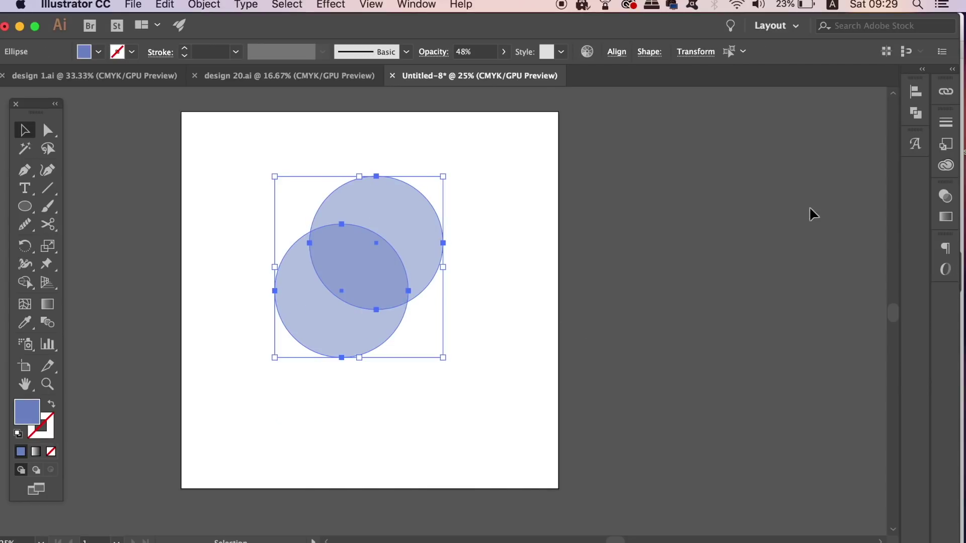
{"action": "left_click", "coordinate": [916, 119]}
{"action": "left_click", "coordinate": [820, 132]}
{"action": "left_click", "coordinate": [689, 221]}
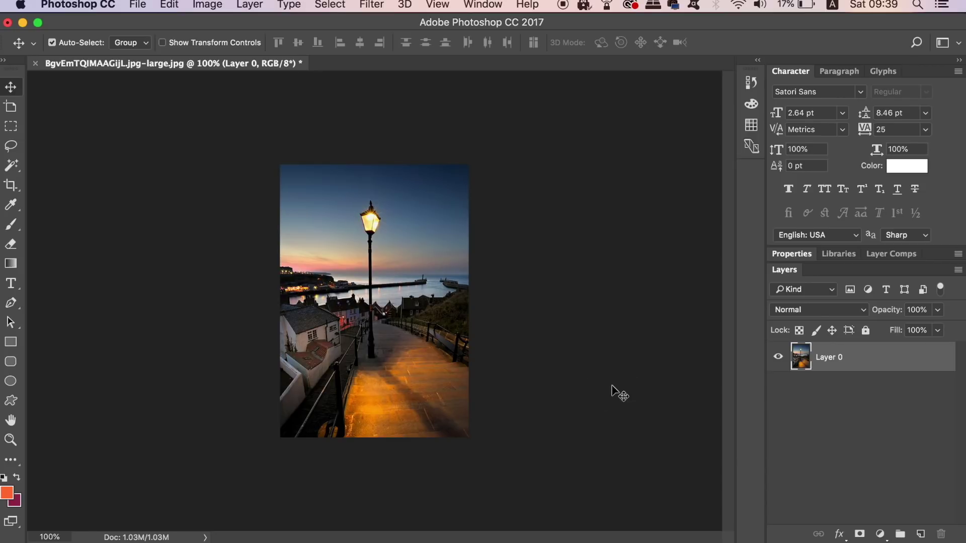
Duplicate the lamppost photo's Layer 0
{"action": "left_click", "coordinate": [612, 387]}
{"action": "left_click", "coordinate": [826, 366]}
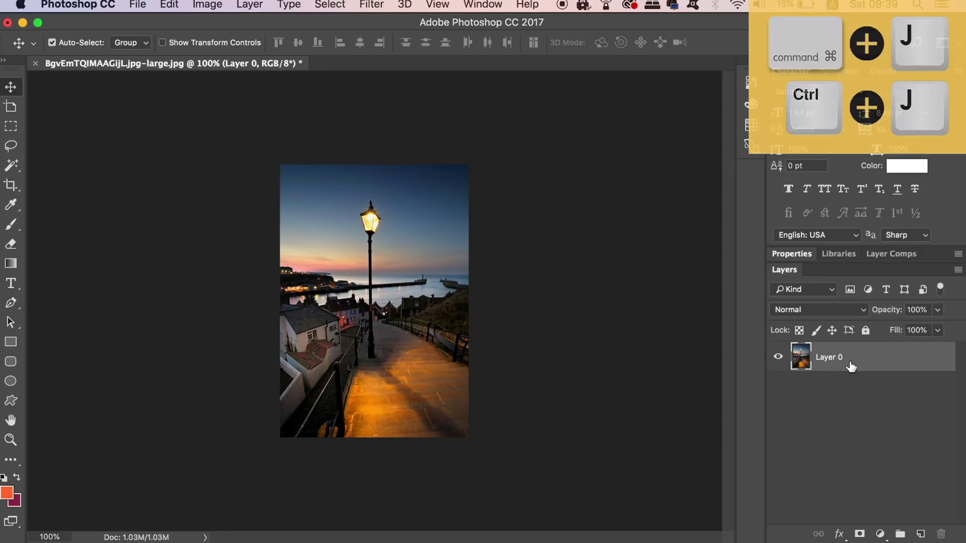
{"action": "key", "text": "super+j"}
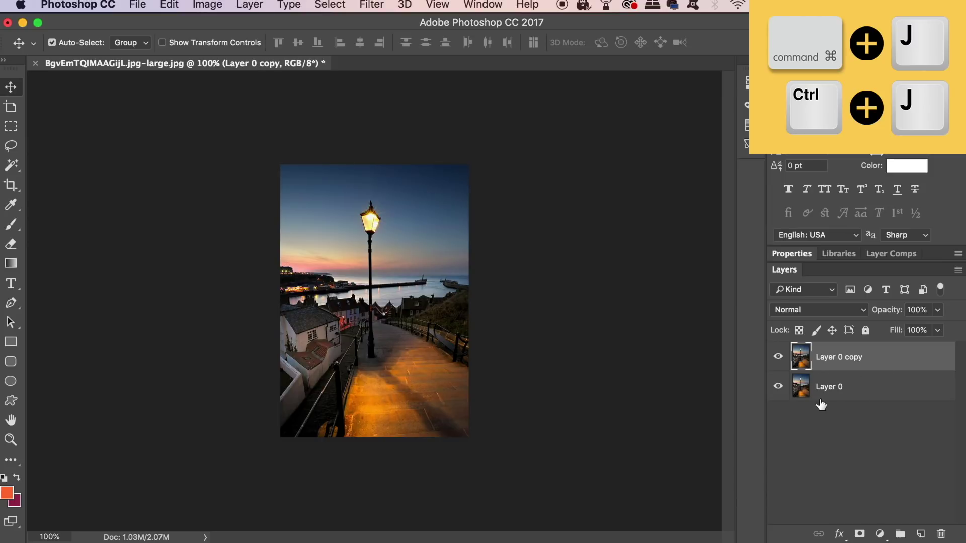
Raise the copy's brightness to 41 and its contrast, then toggle it to compare
{"action": "left_click", "coordinate": [207, 4]}
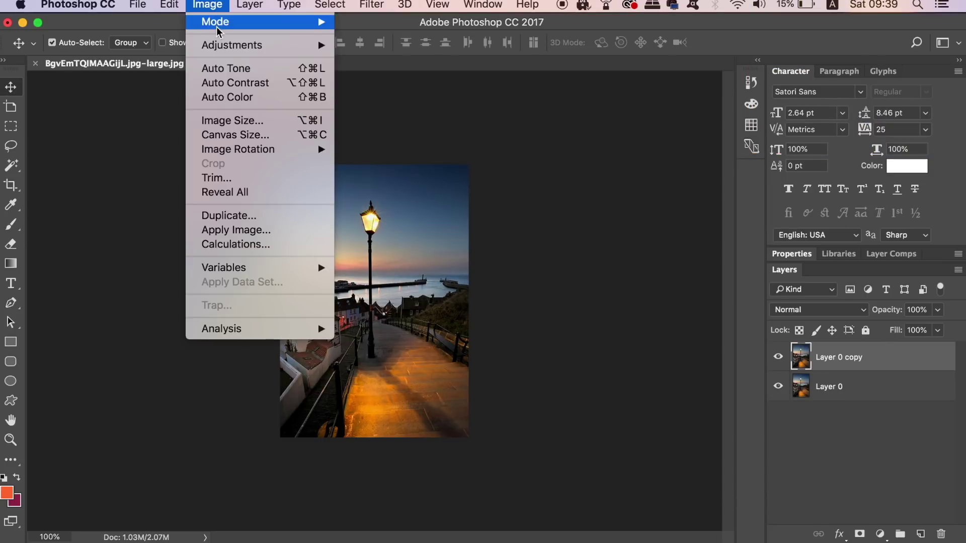
{"action": "mouse_move", "coordinate": [216, 44]}
{"action": "left_click", "coordinate": [362, 45]}
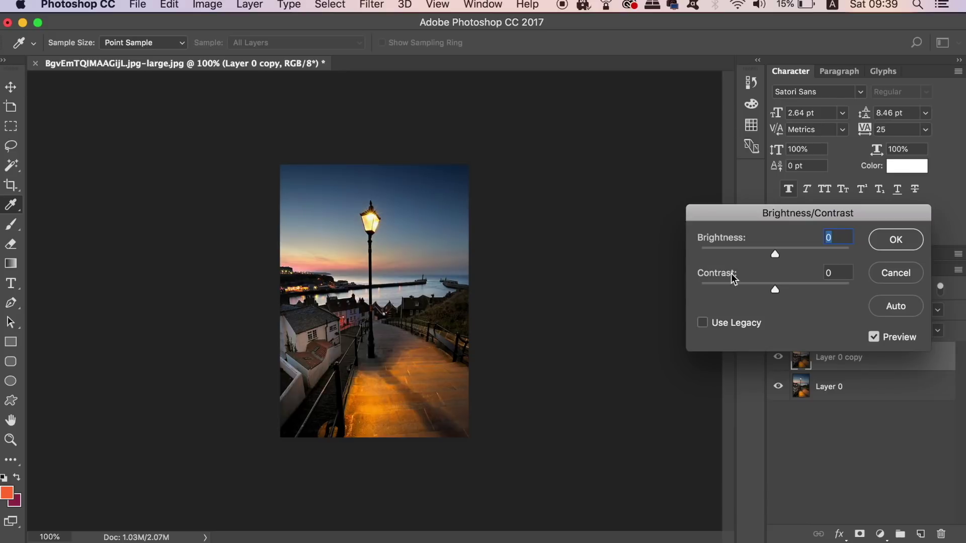
{"action": "left_click", "coordinate": [795, 251]}
{"action": "left_click_drag", "start_coordinate": [774, 290], "coordinate": [812, 289]}
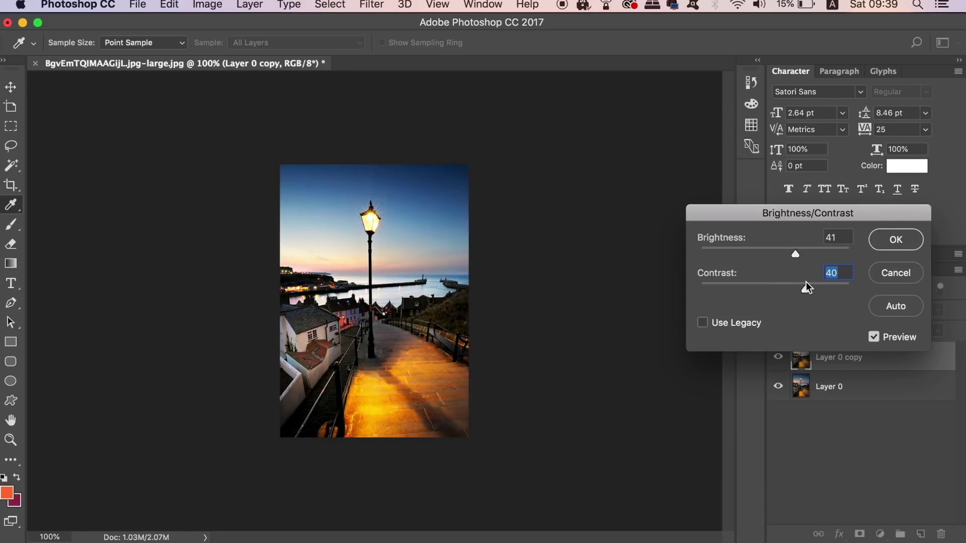
{"action": "left_click", "coordinate": [895, 240]}
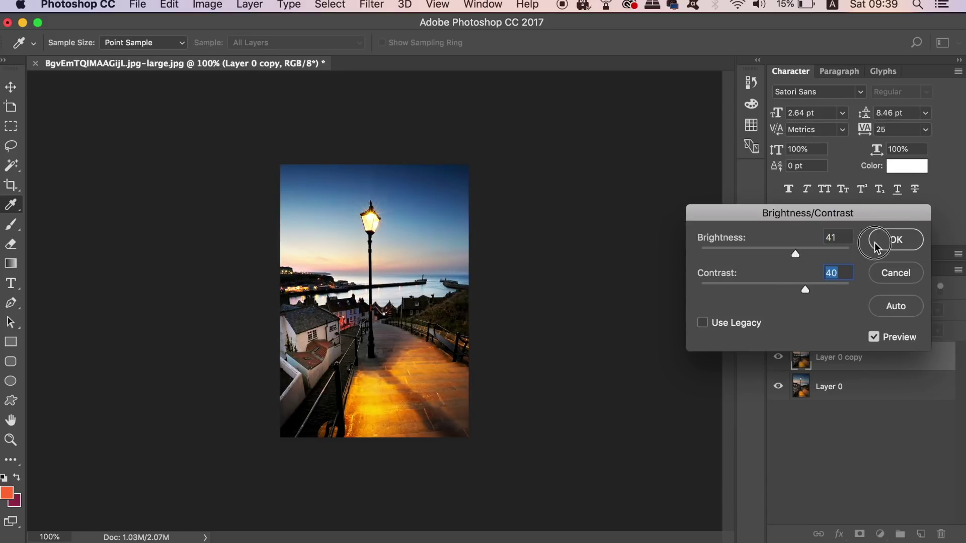
{"action": "left_click", "coordinate": [778, 358]}
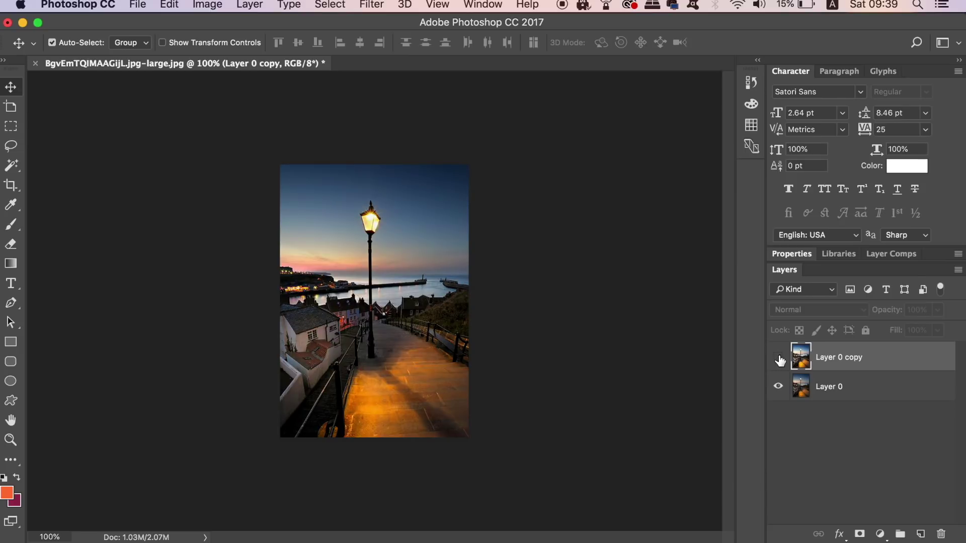
{"action": "left_click", "coordinate": [779, 358]}
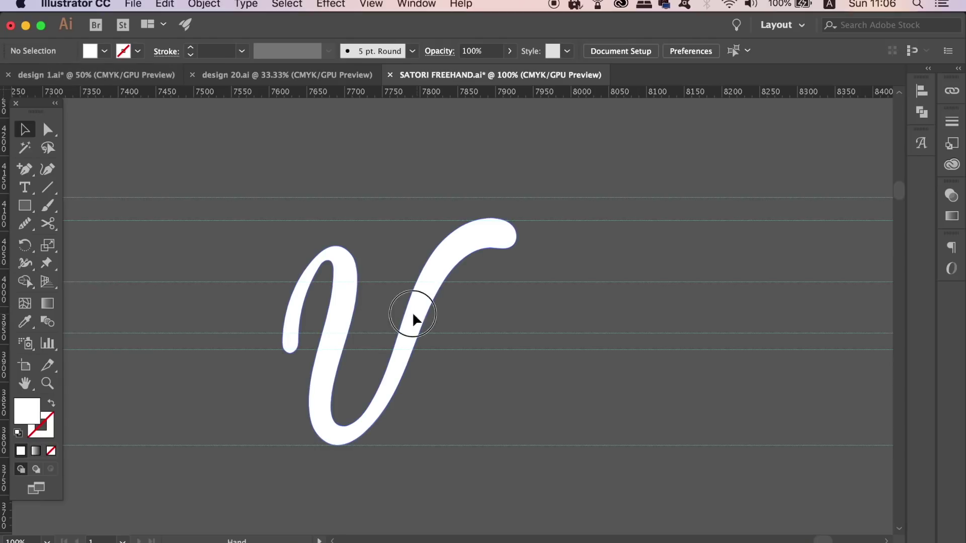
Place a copy of the V to its right and reshape anchors on its lower stroke
{"action": "left_click_drag", "start_coordinate": [409, 315], "coordinate": [500, 308]}
{"action": "left_click", "coordinate": [578, 339]}
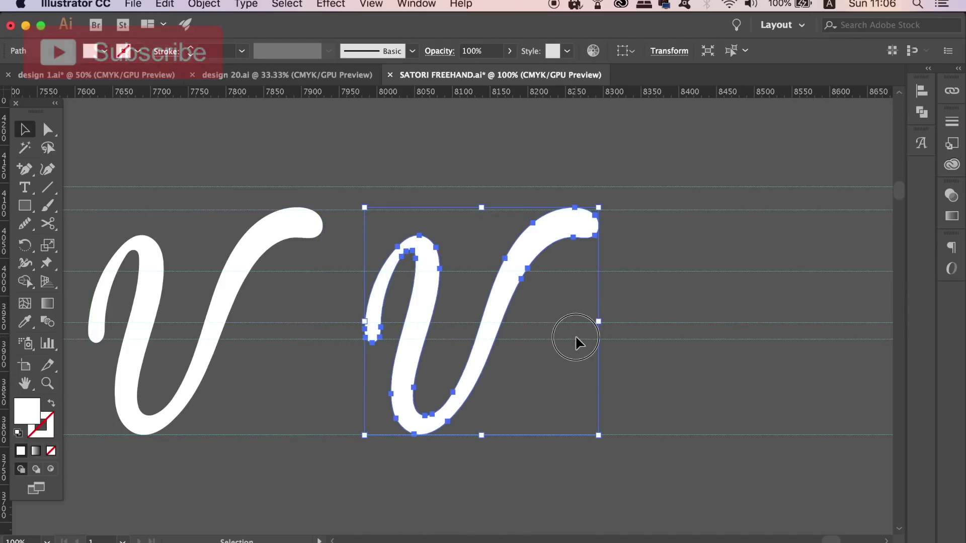
{"action": "key", "text": "a"}
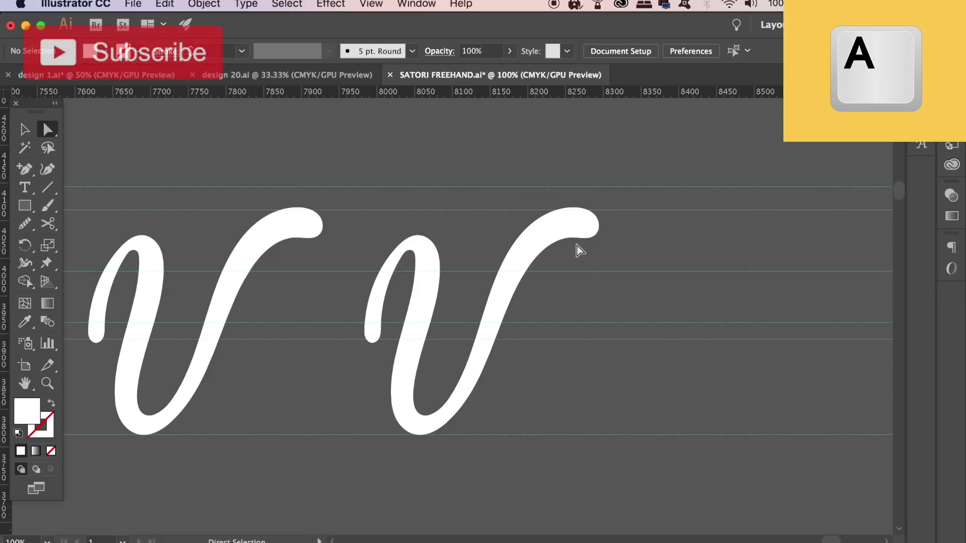
{"action": "left_click", "coordinate": [576, 243]}
{"action": "left_click", "coordinate": [523, 278]}
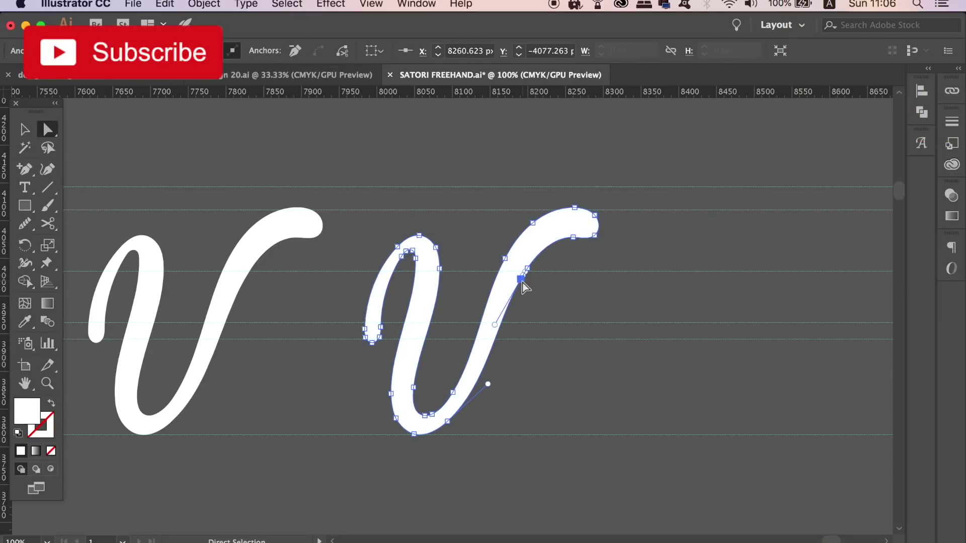
{"action": "left_click_drag", "start_coordinate": [492, 350], "coordinate": [500, 370]}
{"action": "left_click", "coordinate": [523, 279]}
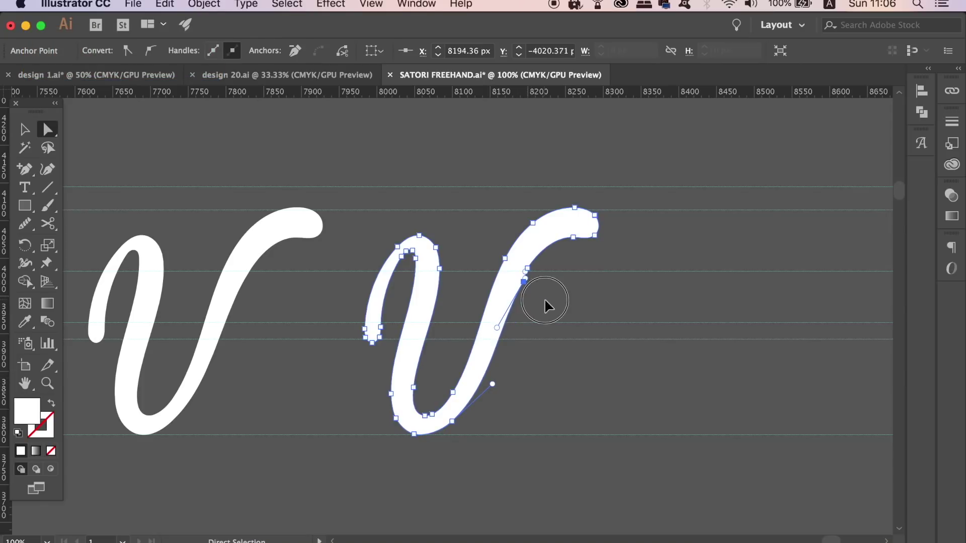
{"action": "left_click", "coordinate": [544, 297]}
Run the Smooth tool along the copied V's curves, then deselect it
{"action": "left_click", "coordinate": [25, 129]}
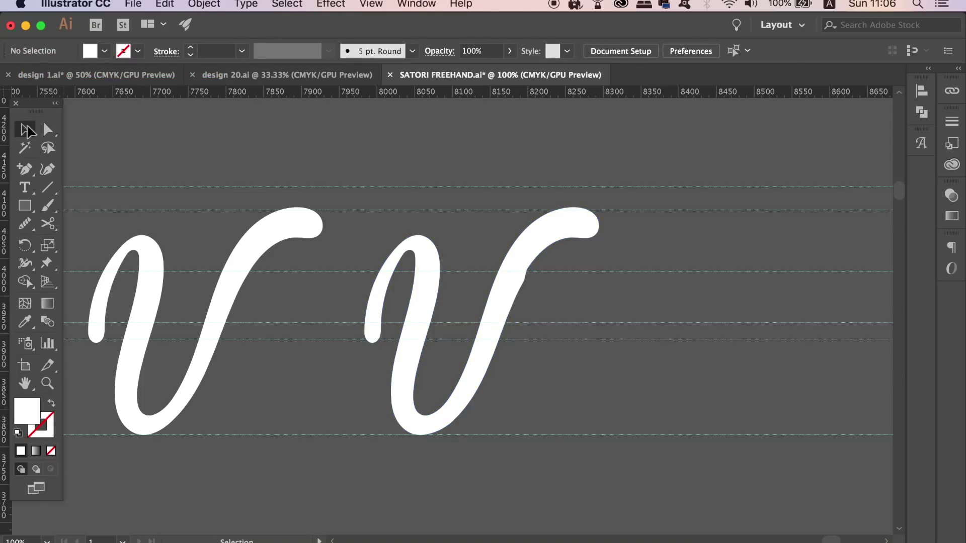
{"action": "left_click", "coordinate": [425, 294]}
{"action": "left_click", "coordinate": [25, 223]}
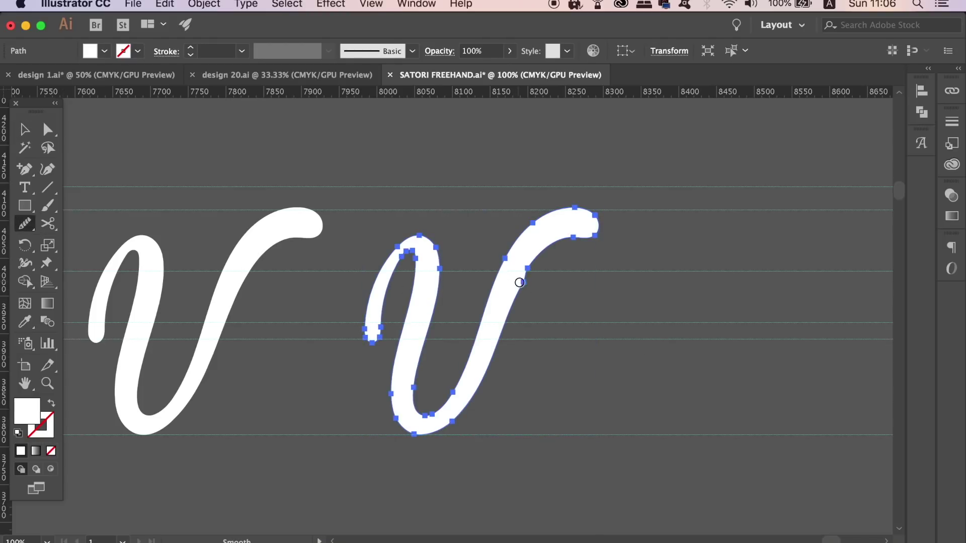
{"action": "left_click_drag", "start_coordinate": [520, 283], "coordinate": [453, 418]}
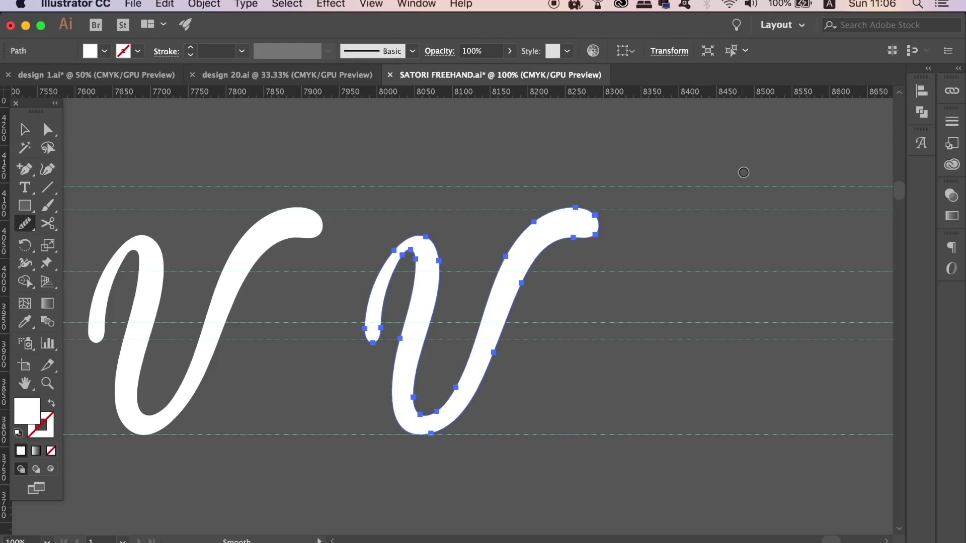
{"action": "left_click", "coordinate": [25, 129]}
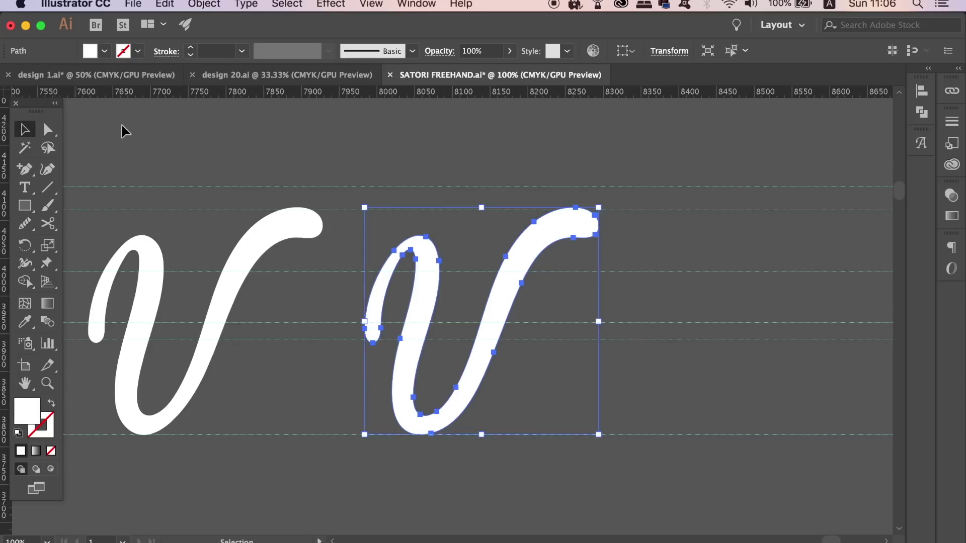
{"action": "left_click", "coordinate": [447, 224]}
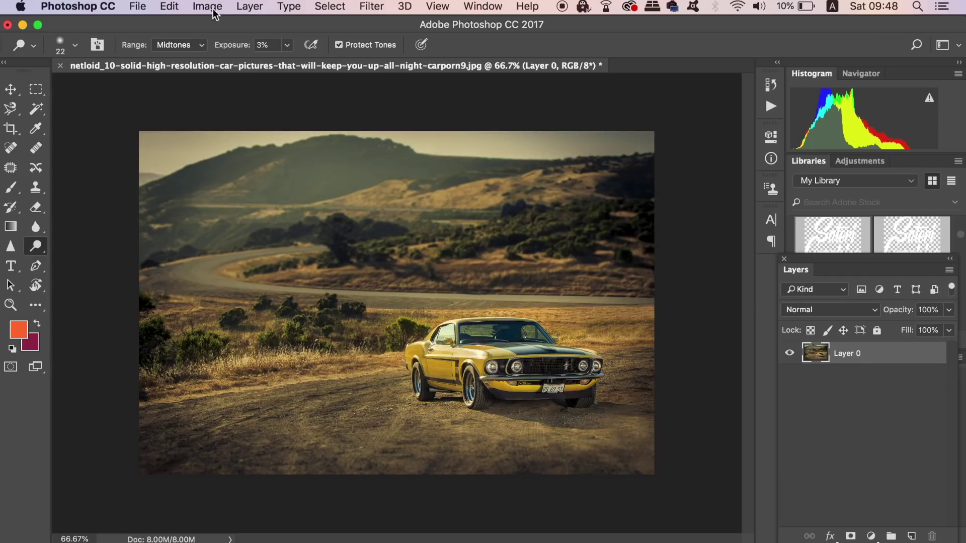
In the foreground Color Picker, set magenta to 0 and black to 50%
{"action": "left_click", "coordinate": [25, 331]}
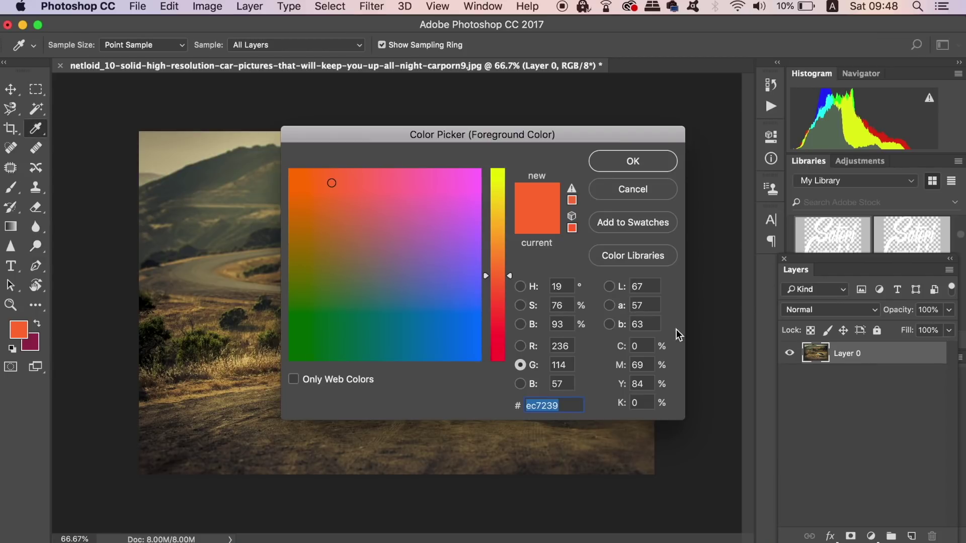
{"action": "left_click", "coordinate": [641, 365]}
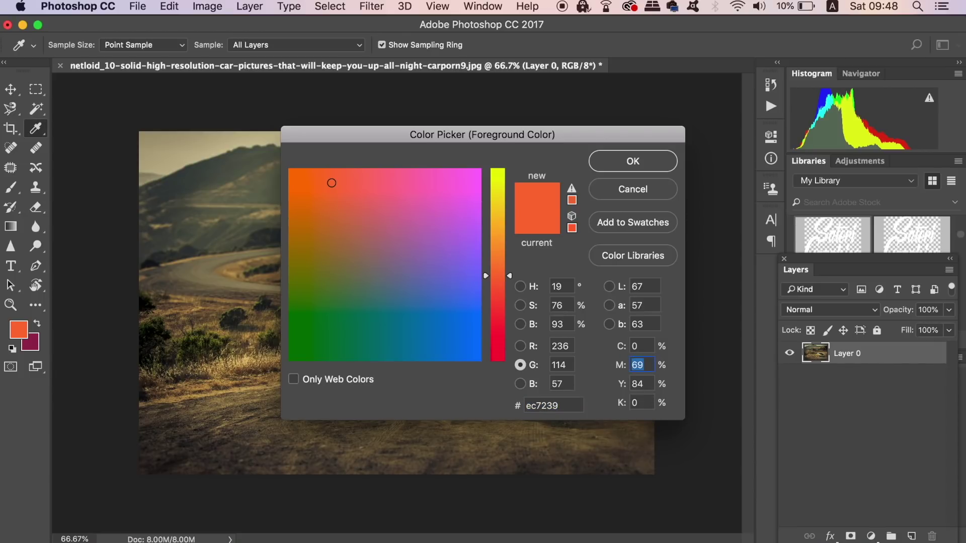
{"action": "type", "text": "0"}
{"action": "key", "text": "Tab"}
{"action": "type", "text": "0"}
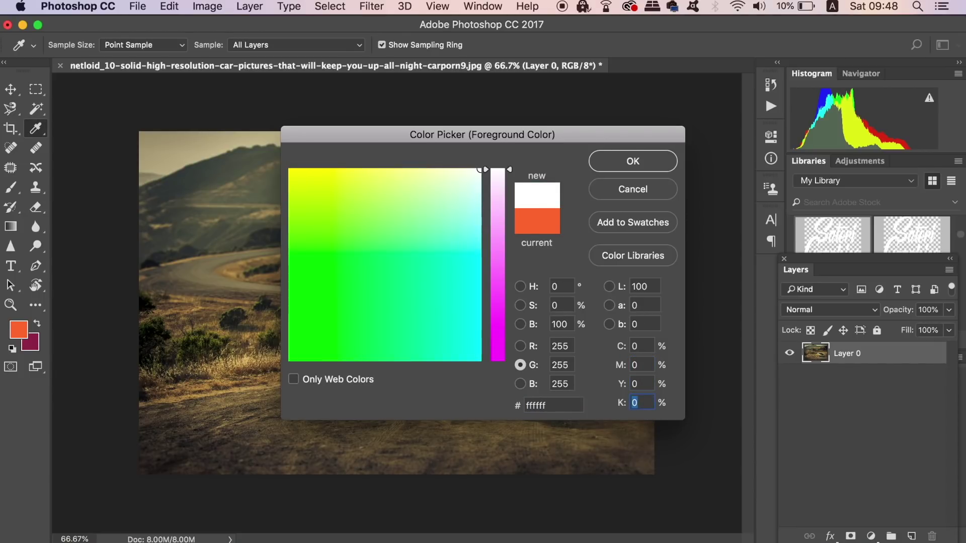
{"action": "type", "text": "50"}
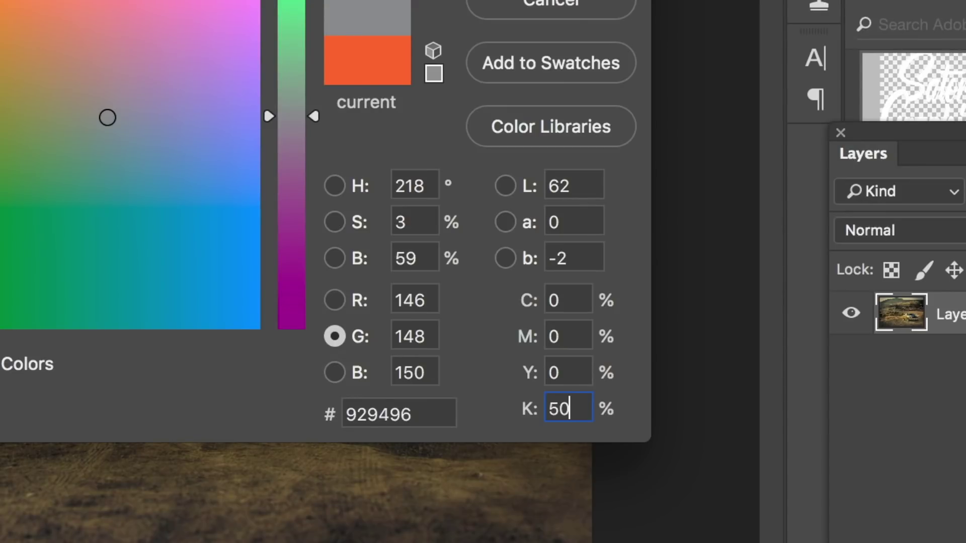
Confirm the 50% grey and add Layer 1 above the car photo, filled with it
{"action": "key", "text": "Return"}
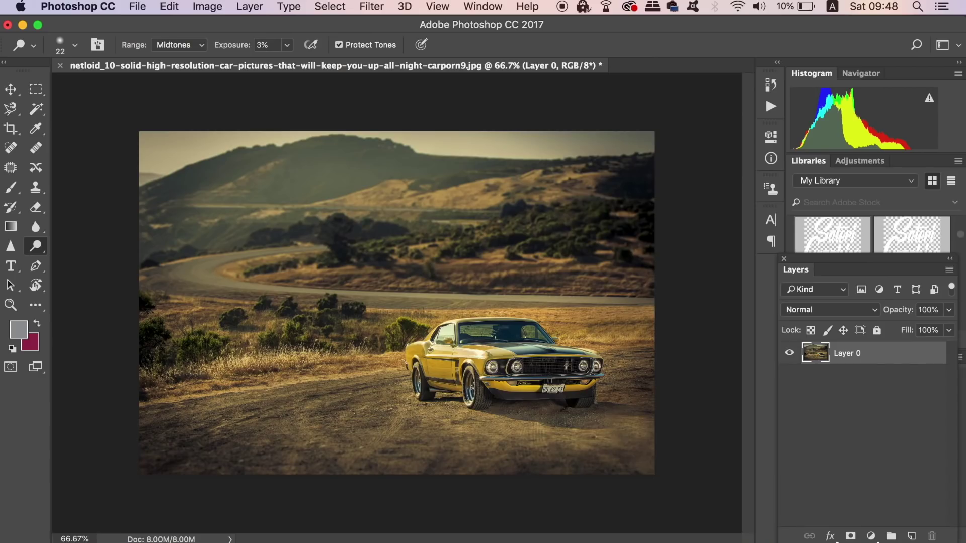
{"action": "left_click", "coordinate": [250, 6]}
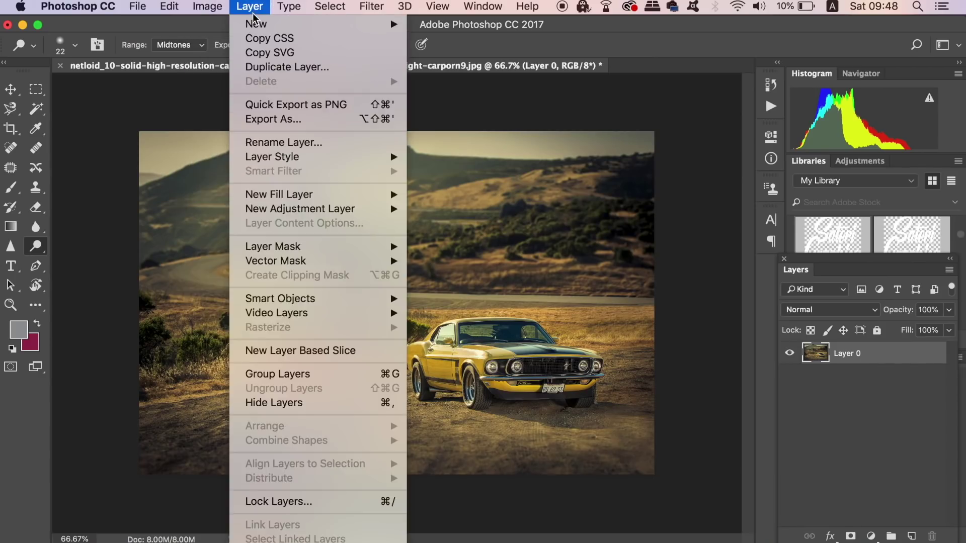
{"action": "mouse_move", "coordinate": [256, 24]}
{"action": "left_click", "coordinate": [418, 34]}
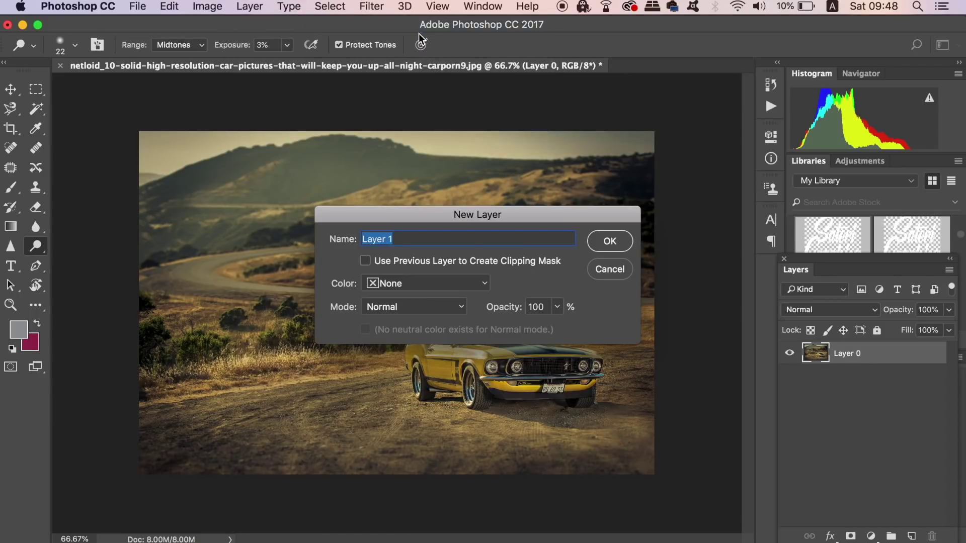
{"action": "key", "text": "Return"}
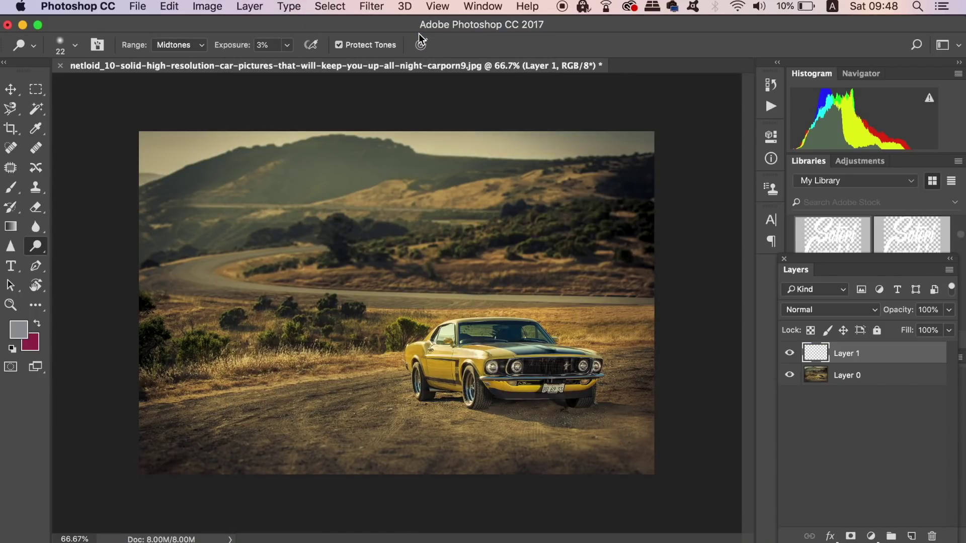
{"action": "key", "text": "alt+BackSpace"}
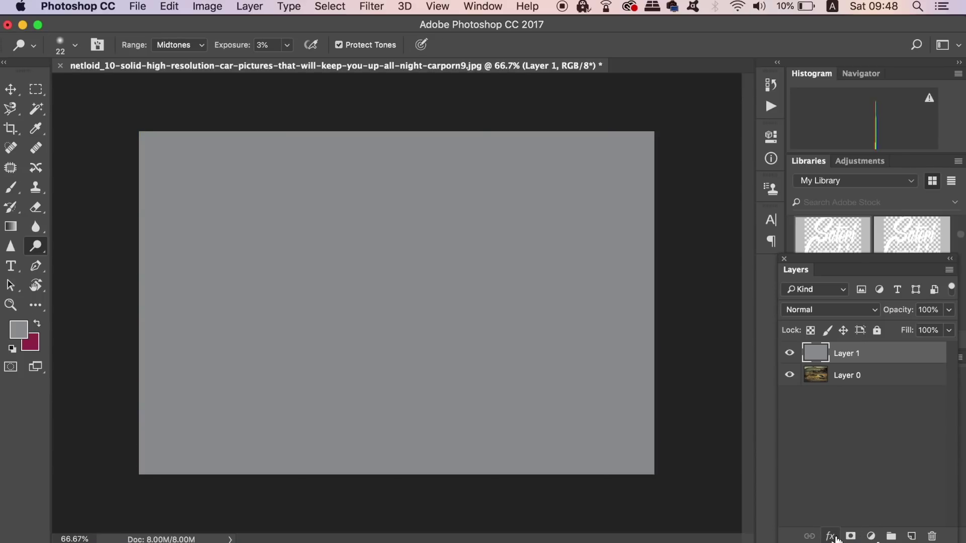
{"action": "left_click", "coordinate": [849, 309]}
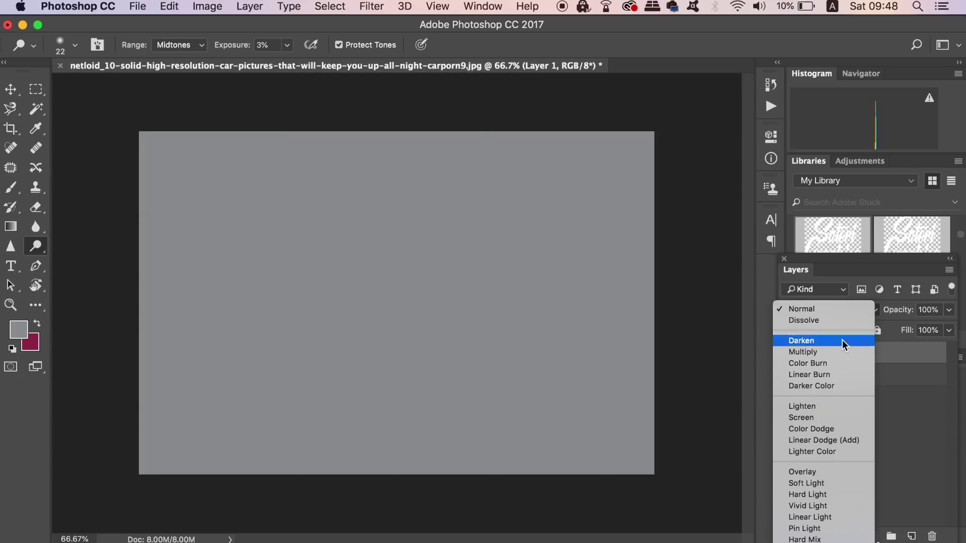
Set Layer 1's blend mode to Overlay and zoom to 200% on the car
{"action": "left_click", "coordinate": [826, 473]}
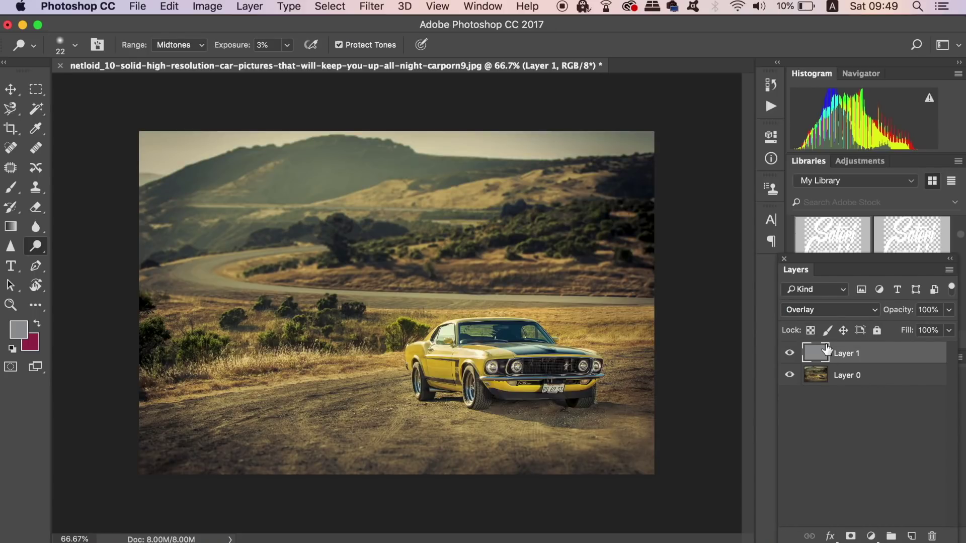
{"action": "key", "text": "super+equal"}
{"action": "key", "text": "super+equal"}
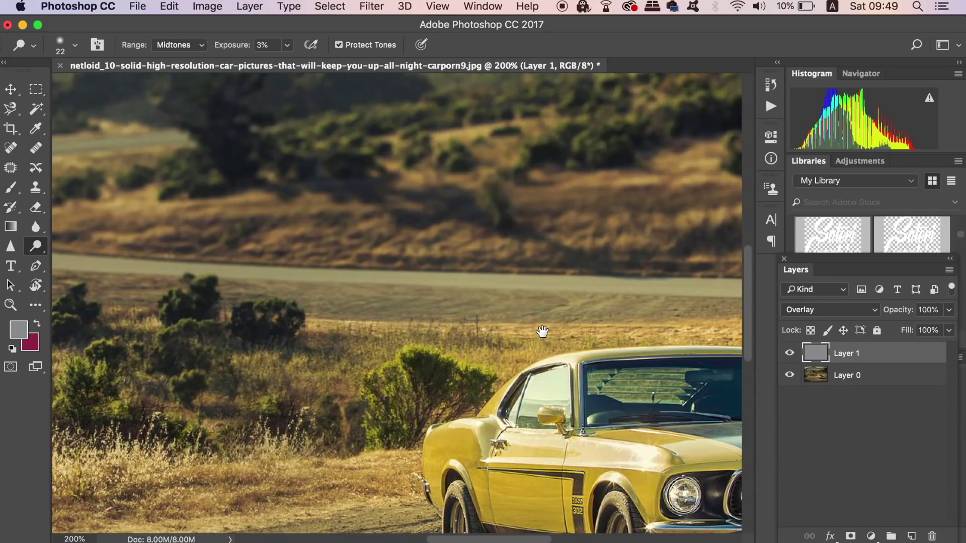
{"action": "left_click_drag", "start_coordinate": [542, 331], "coordinate": [399, 235]}
Dodge the door, fender, hood and grille with a 35 px brush, then hide Layer 1
{"action": "left_click", "coordinate": [75, 44]}
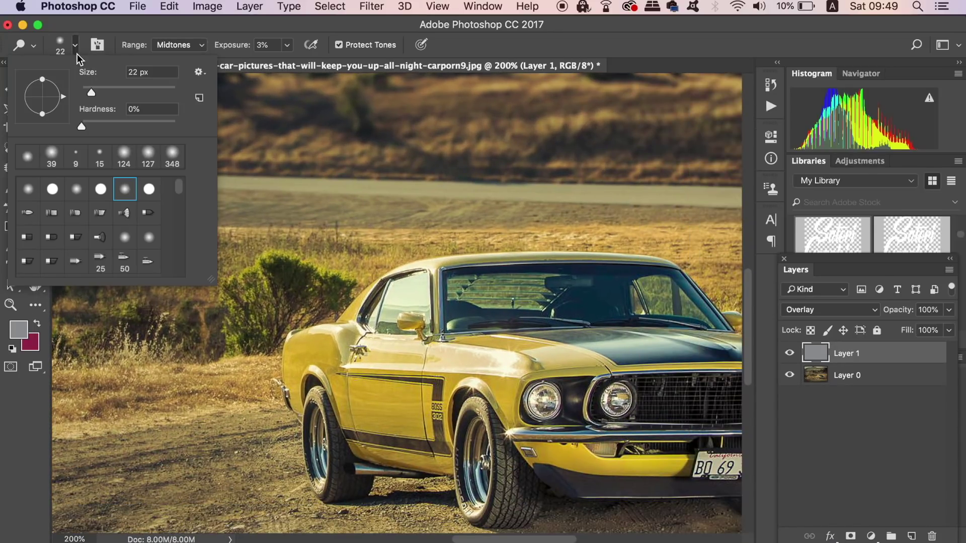
{"action": "left_click_drag", "start_coordinate": [91, 92], "coordinate": [95, 92]}
{"action": "left_click", "coordinate": [502, 364]}
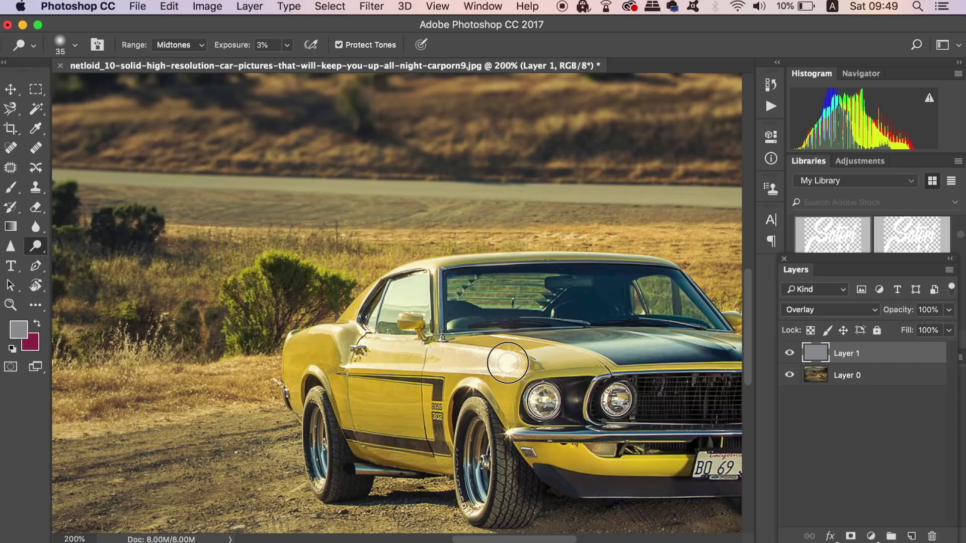
{"action": "mouse_move", "coordinate": [502, 364]}
{"action": "left_mouse_down"}
{"action": "mouse_move", "coordinate": [407, 329]}
{"action": "mouse_move", "coordinate": [495, 370]}
{"action": "mouse_move", "coordinate": [430, 372]}
{"action": "mouse_move", "coordinate": [477, 369]}
{"action": "mouse_move", "coordinate": [354, 335]}
{"action": "mouse_move", "coordinate": [439, 355]}
{"action": "mouse_move", "coordinate": [357, 363]}
{"action": "mouse_move", "coordinate": [447, 352]}
{"action": "left_mouse_up"}
{"action": "key", "text": "super+minus"}
{"action": "mouse_move", "coordinate": [500, 330]}
{"action": "left_mouse_down"}
{"action": "mouse_move", "coordinate": [588, 330]}
{"action": "mouse_move", "coordinate": [498, 325]}
{"action": "mouse_move", "coordinate": [482, 369]}
{"action": "mouse_move", "coordinate": [449, 369]}
{"action": "mouse_move", "coordinate": [437, 398]}
{"action": "mouse_move", "coordinate": [439, 348]}
{"action": "mouse_move", "coordinate": [437, 395]}
{"action": "left_mouse_up"}
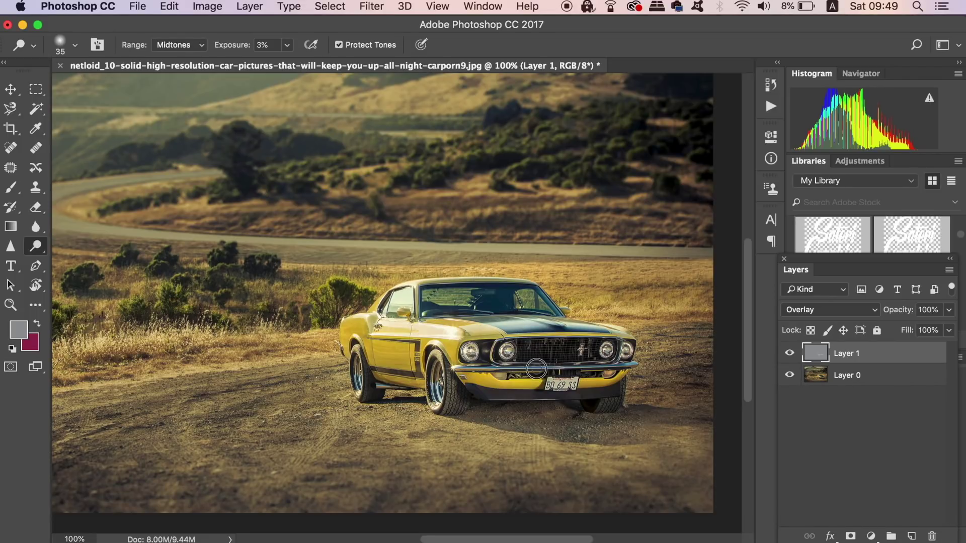
{"action": "key", "text": "super+minus"}
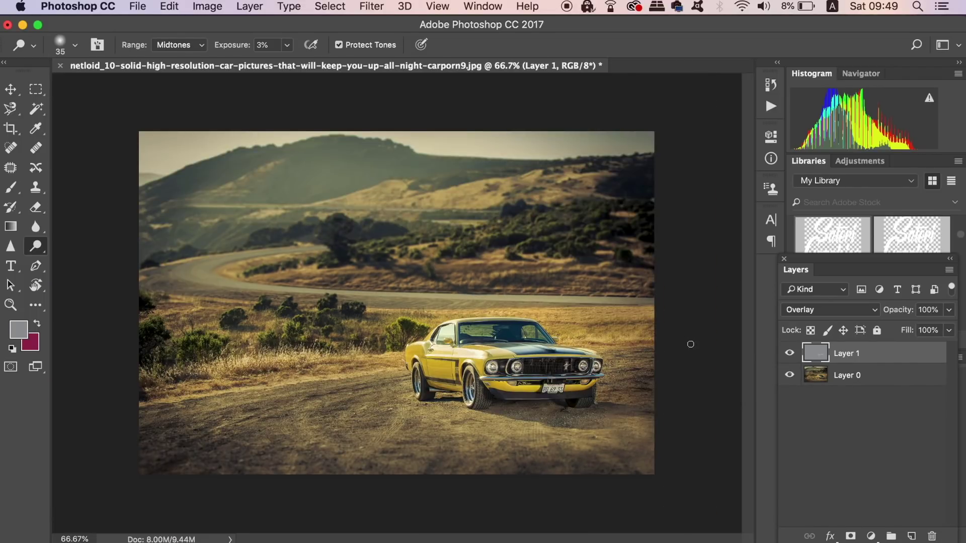
{"action": "left_click", "coordinate": [791, 357]}
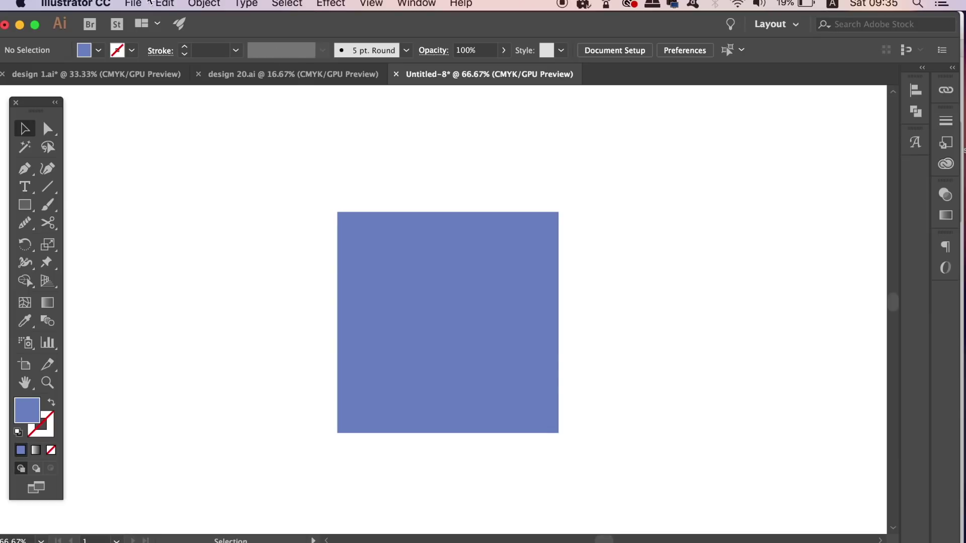
Choose File > Save a Copy for the blue-square document
{"action": "left_click", "coordinate": [133, 4]}
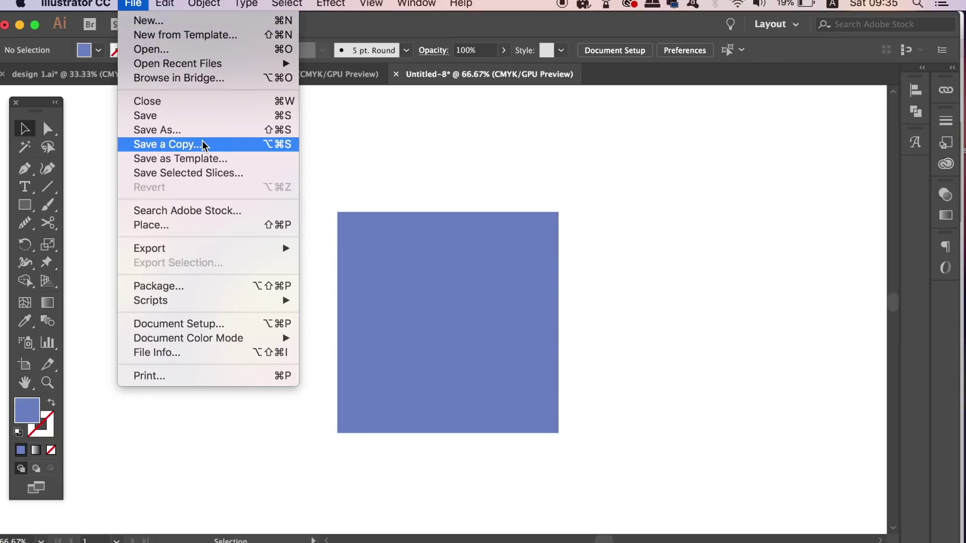
{"action": "left_click", "coordinate": [227, 132]}
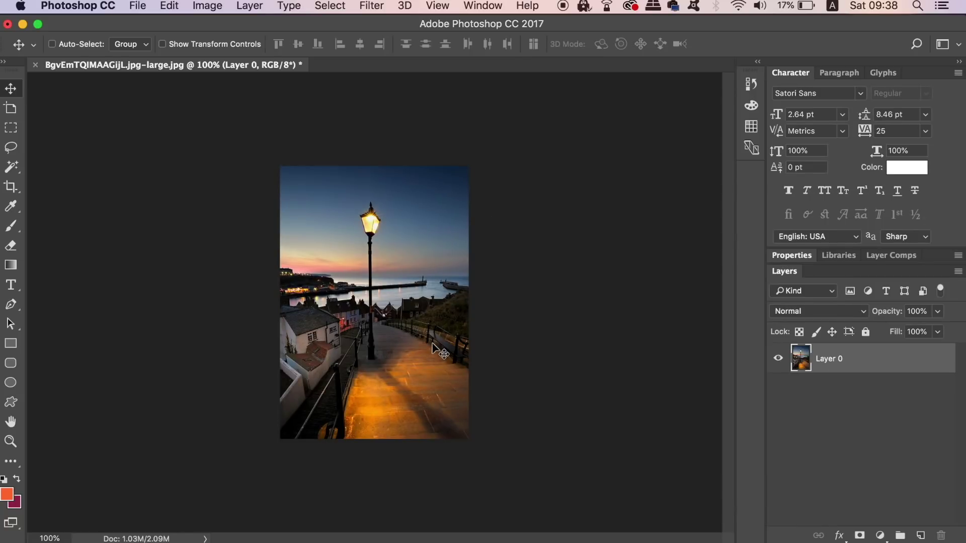
Paste the Satori Graphics logo into the lamp-post photo as a smart object
{"action": "key", "text": "super+v"}
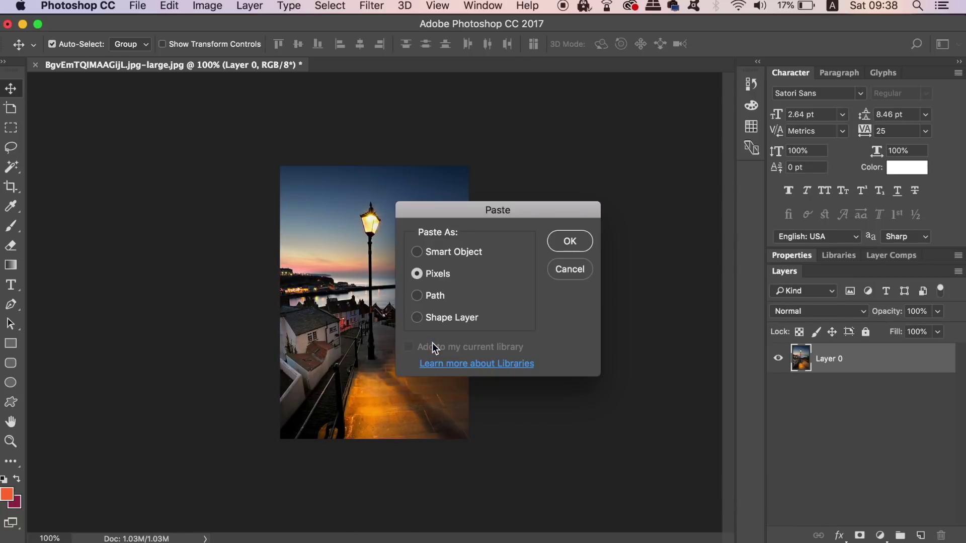
{"action": "left_click", "coordinate": [473, 250]}
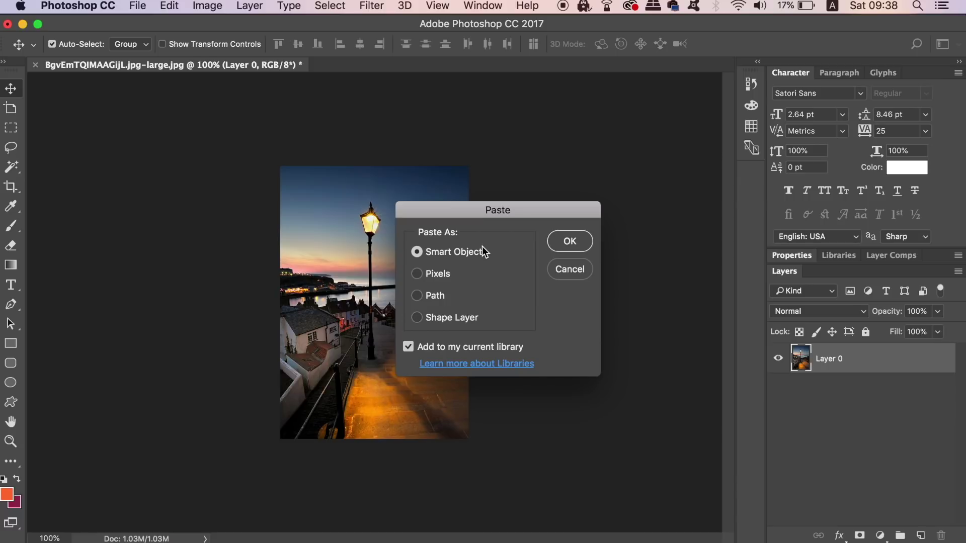
{"action": "left_click", "coordinate": [566, 242]}
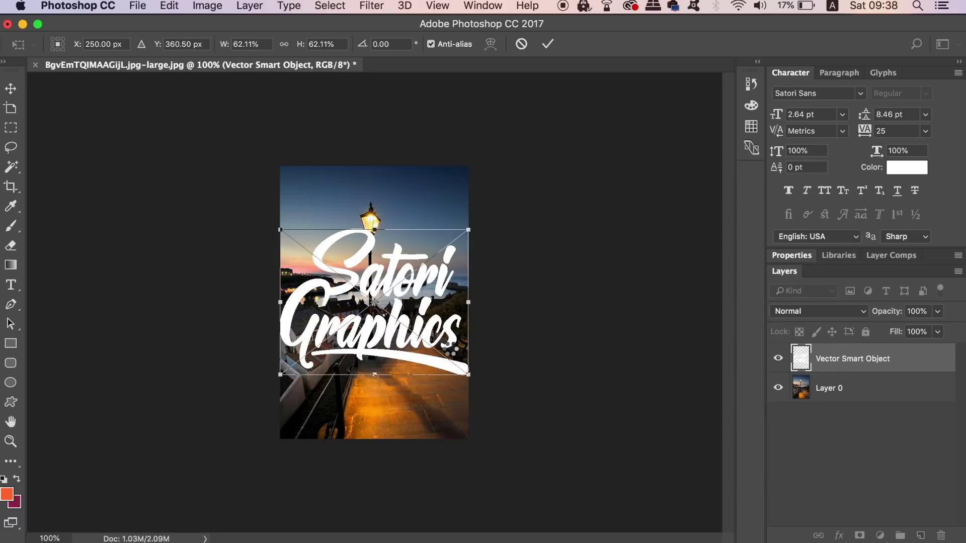
{"action": "key", "text": "Escape"}
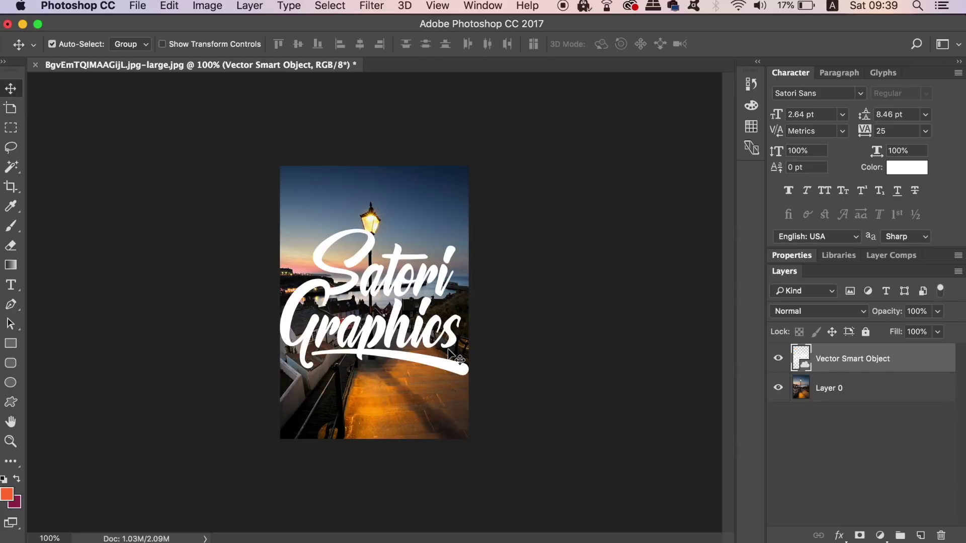
Shrink the pasted logo around its centre with Free Transform
{"action": "left_click", "coordinate": [256, 6]}
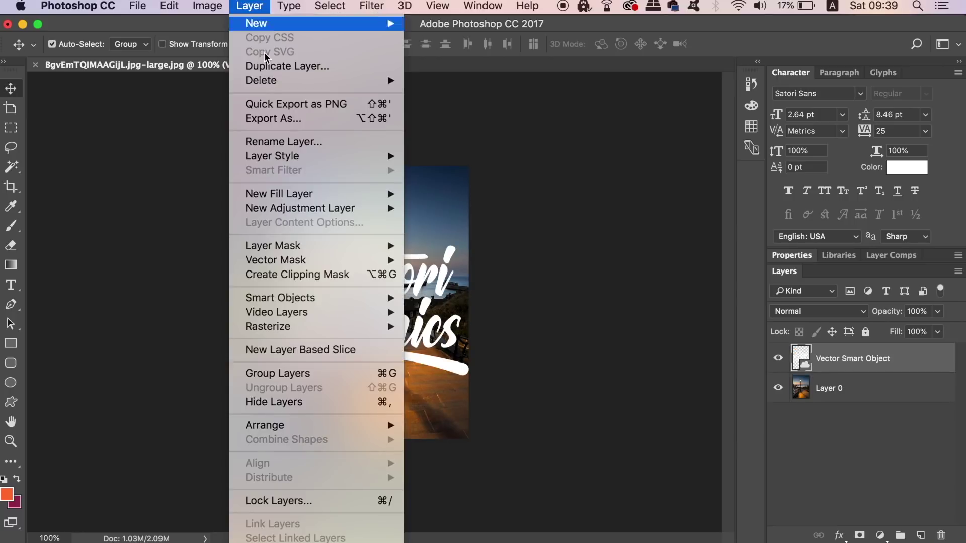
{"action": "mouse_move", "coordinate": [338, 299]}
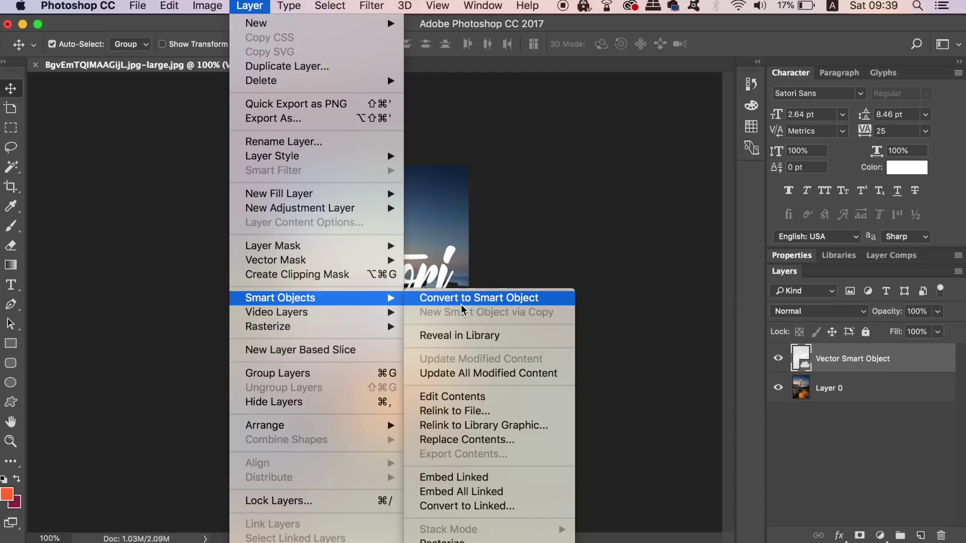
{"action": "left_click", "coordinate": [561, 245]}
{"action": "key", "text": "super+t"}
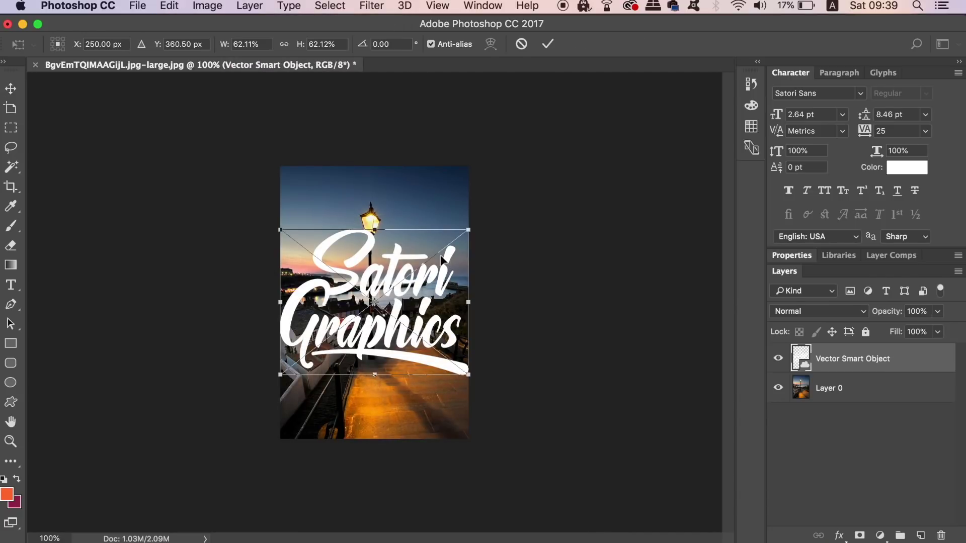
{"action": "left_click_drag", "start_coordinate": [469, 230], "coordinate": [443, 258]}
{"action": "key", "text": "Return"}
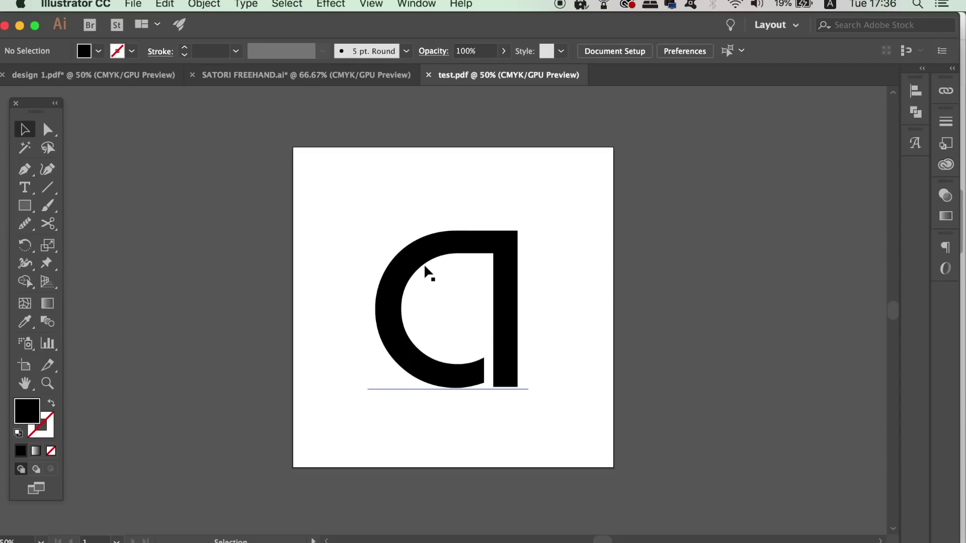
Save a copy of the letter-a document over the existing test.pdf
{"action": "left_click", "coordinate": [133, 4]}
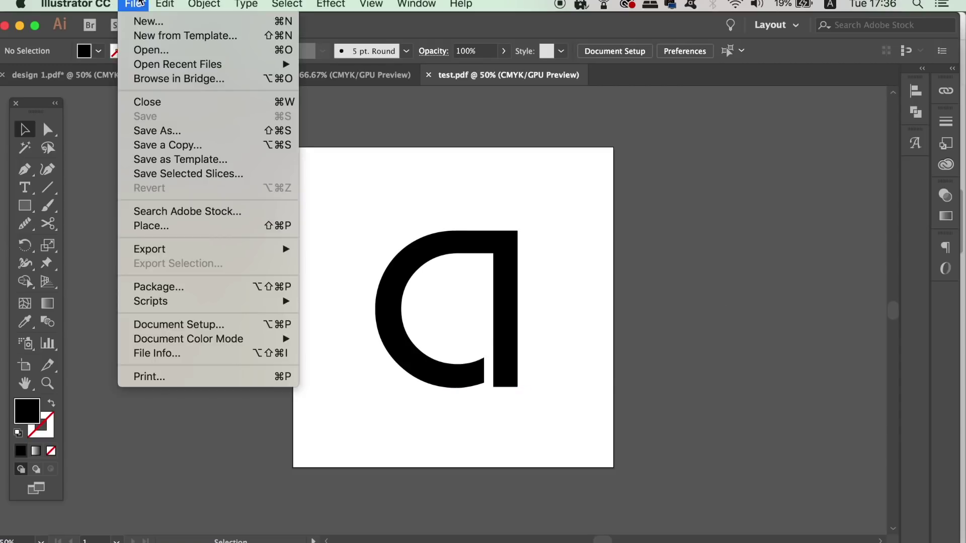
{"action": "left_click", "coordinate": [198, 133]}
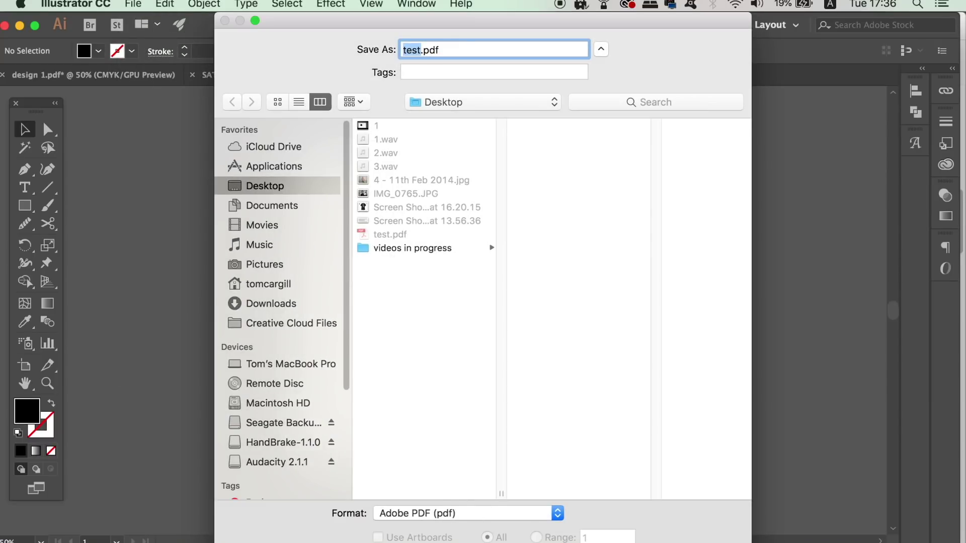
{"action": "key", "text": "Return"}
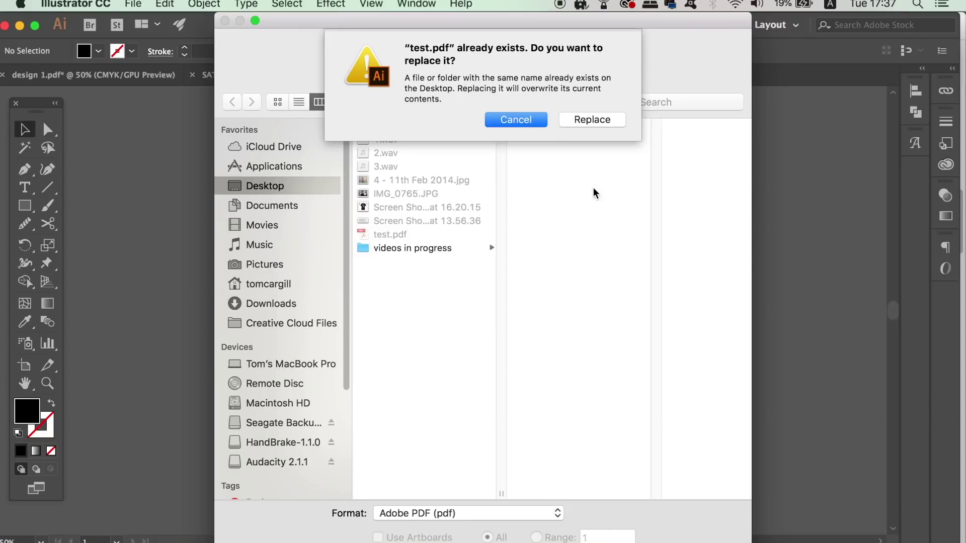
{"action": "left_click", "coordinate": [601, 120]}
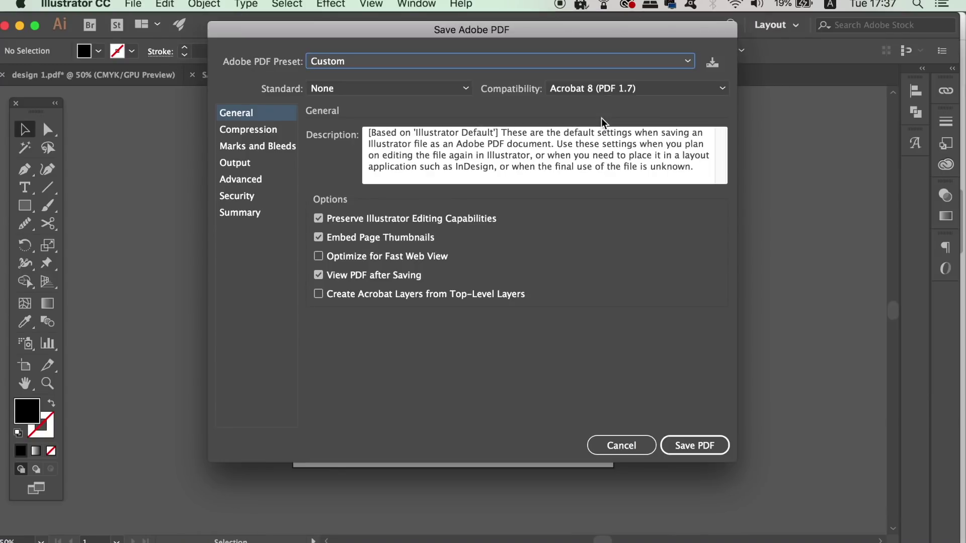
Keep Acrobat 8 (PDF 1.7) compatibility, review the settings summary, and save the PDF
{"action": "left_click", "coordinate": [625, 88]}
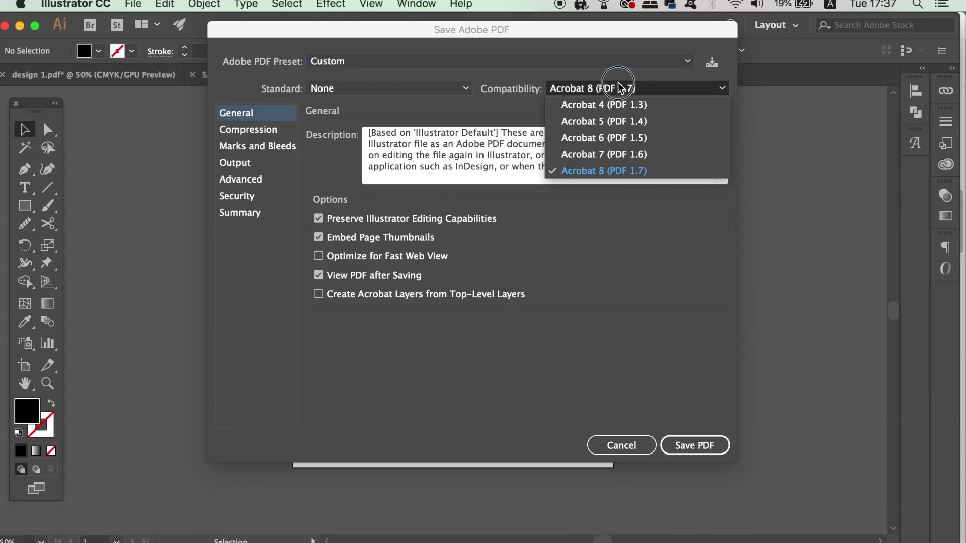
{"action": "left_click", "coordinate": [625, 171]}
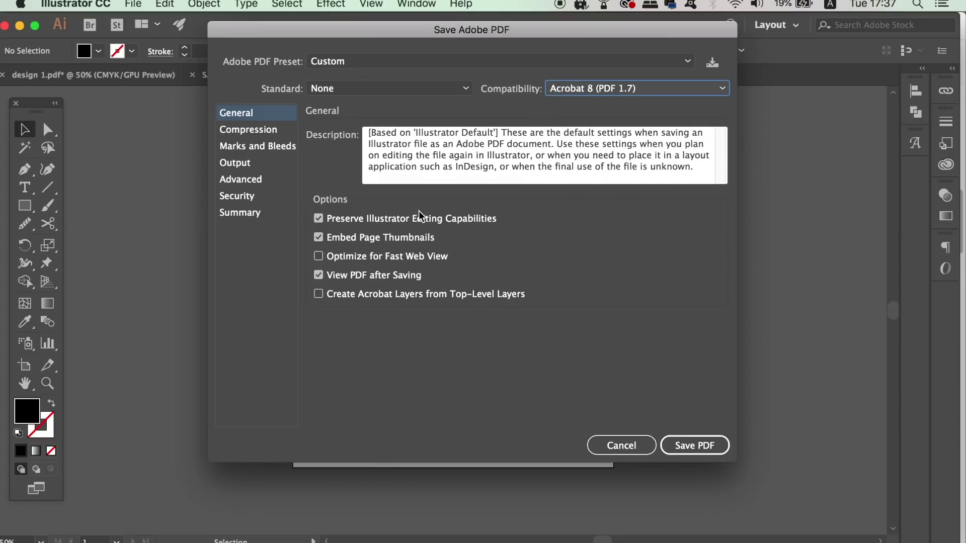
{"action": "left_click", "coordinate": [276, 130]}
{"action": "left_click", "coordinate": [276, 146]}
{"action": "left_click", "coordinate": [269, 212]}
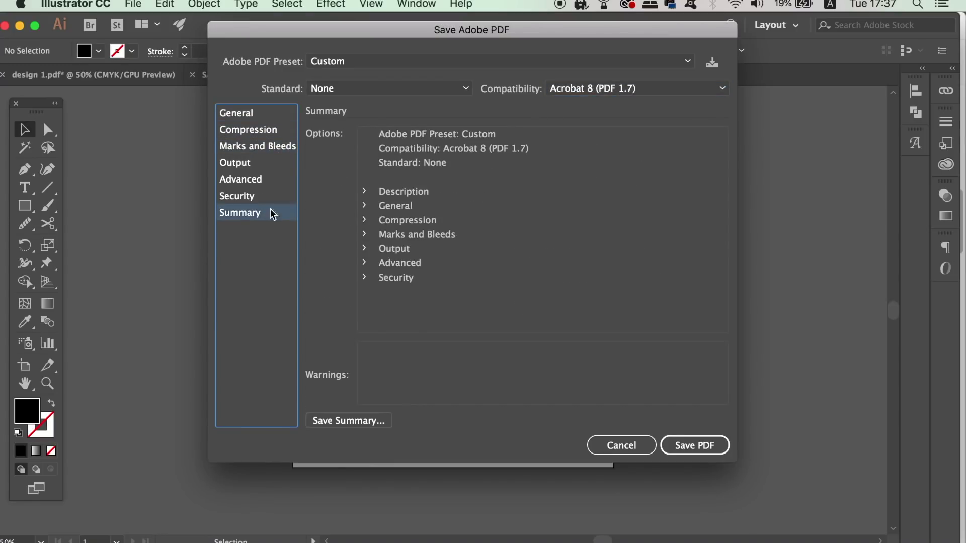
{"action": "left_click", "coordinate": [718, 450]}
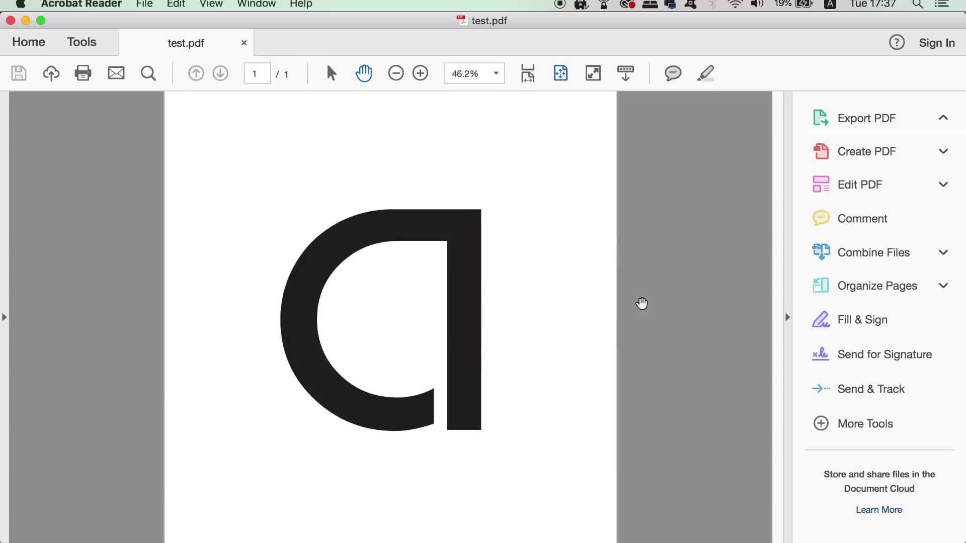
Close the test.pdf window in Acrobat Reader
{"action": "left_click", "coordinate": [10, 21]}
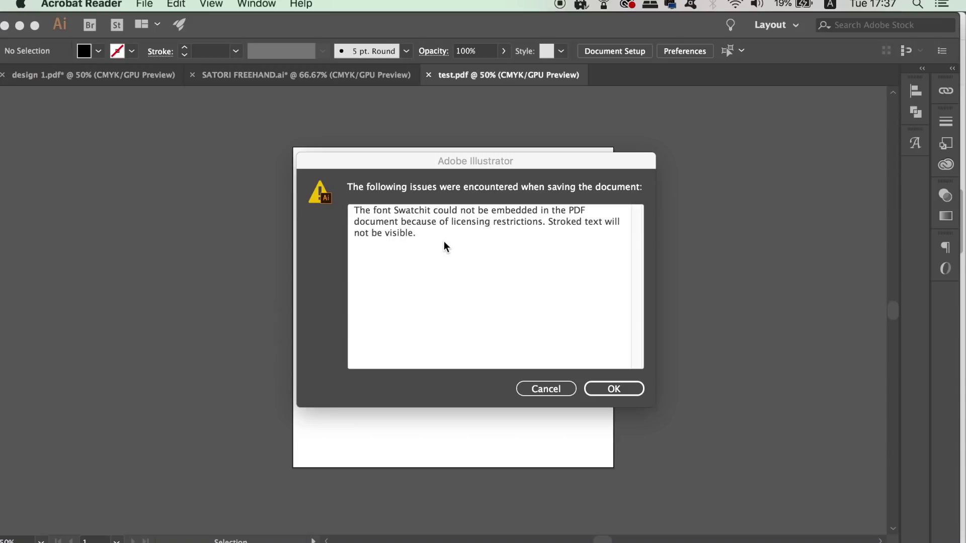
Dismiss Illustrator's font-embedding warning and open test.pdf's document properties
{"action": "left_click", "coordinate": [604, 380]}
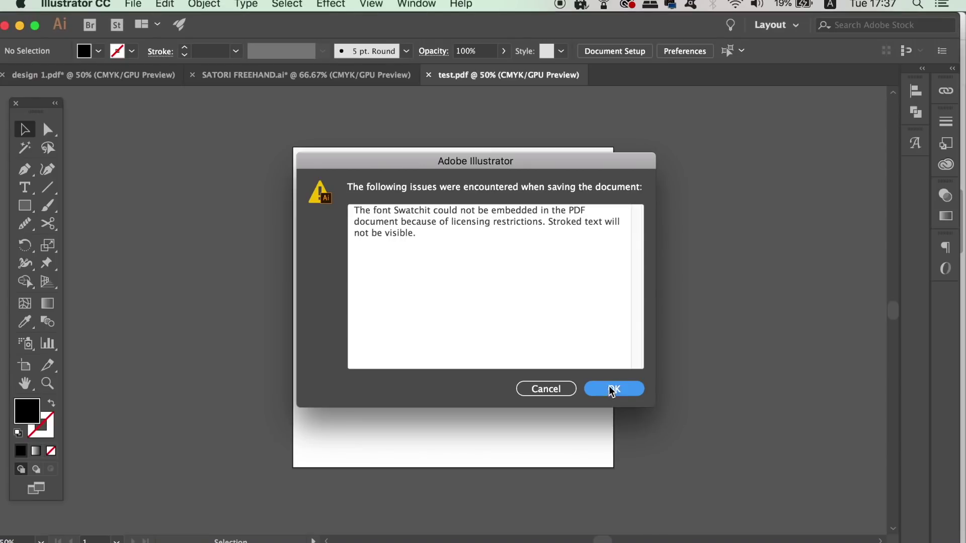
{"action": "left_click", "coordinate": [630, 388]}
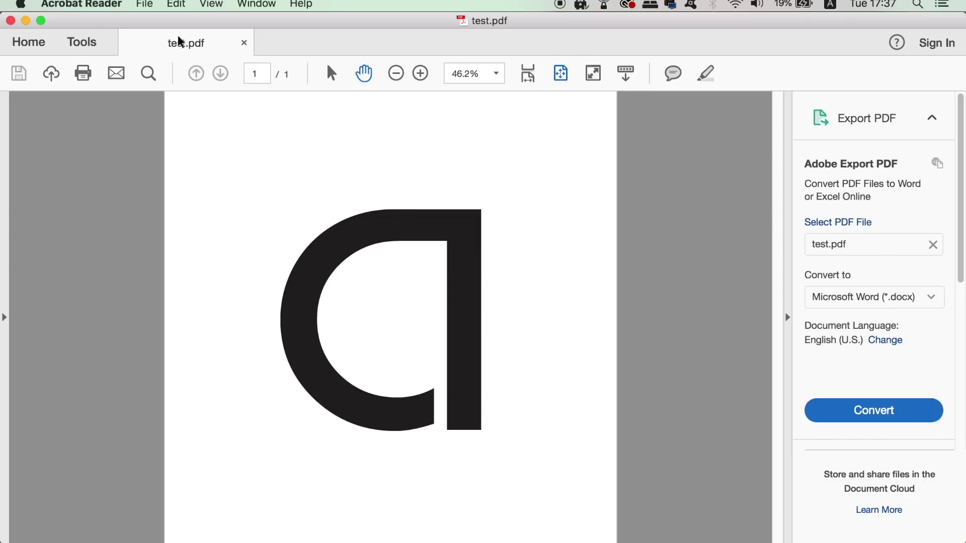
{"action": "left_click", "coordinate": [145, 4]}
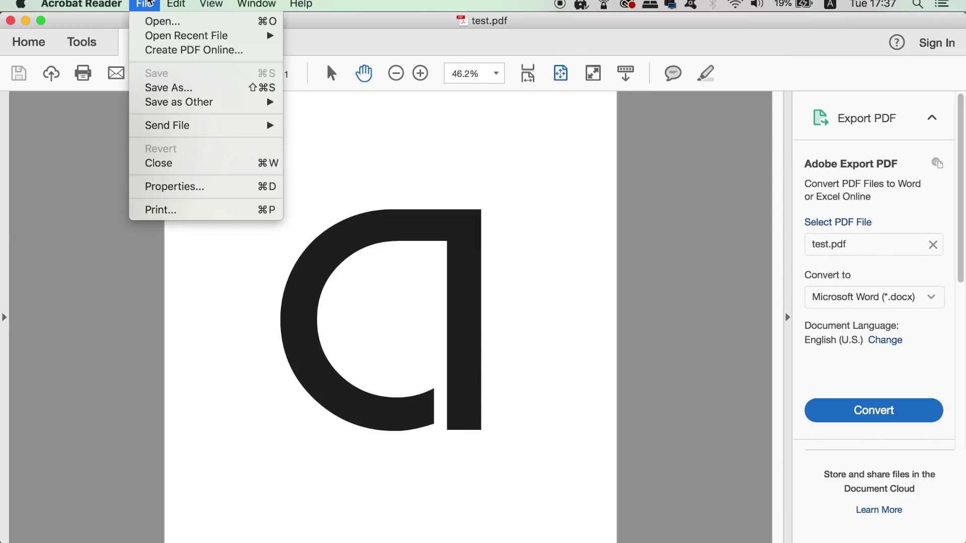
{"action": "mouse_move", "coordinate": [191, 37]}
{"action": "left_click", "coordinate": [209, 186]}
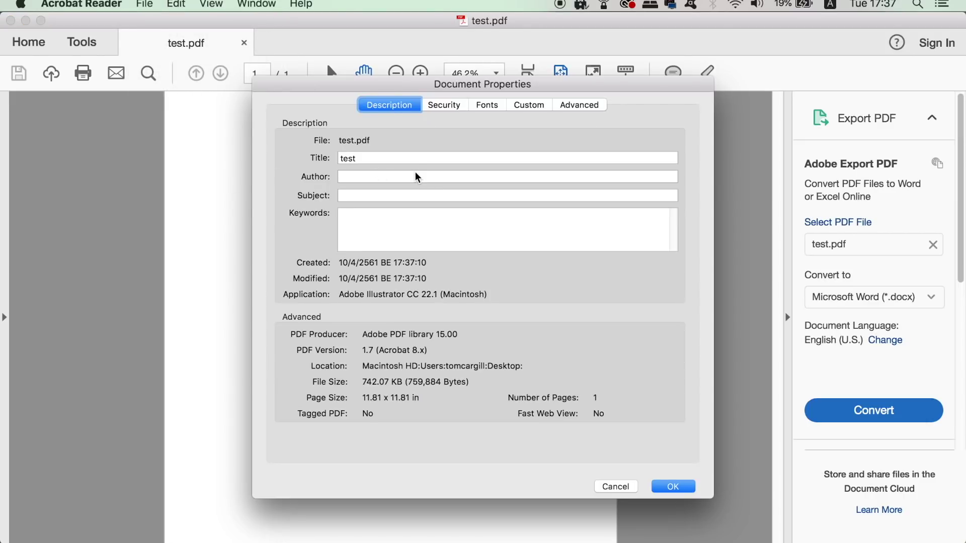
Check the Fonts tab listing Swatchit, then close the properties and test.pdf
{"action": "left_click", "coordinate": [487, 105]}
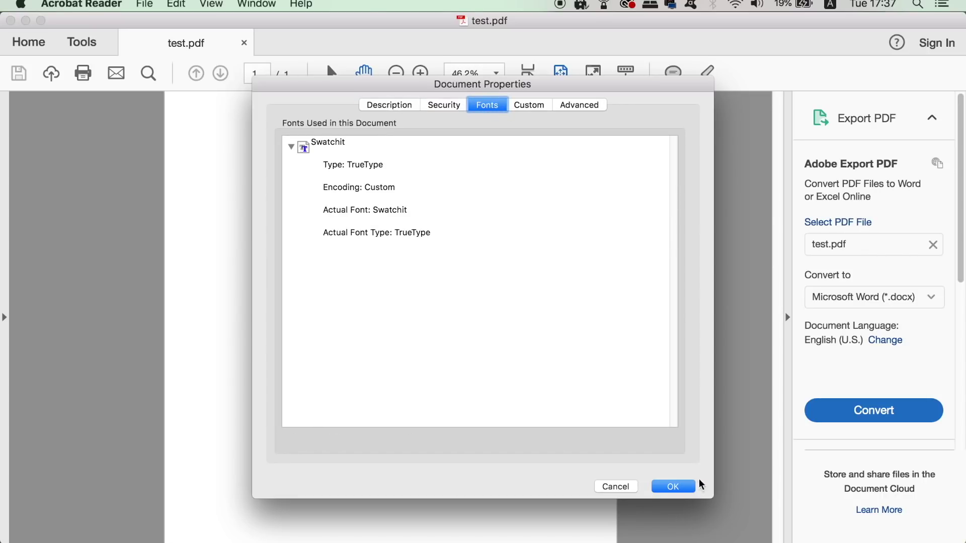
{"action": "left_click", "coordinate": [620, 490]}
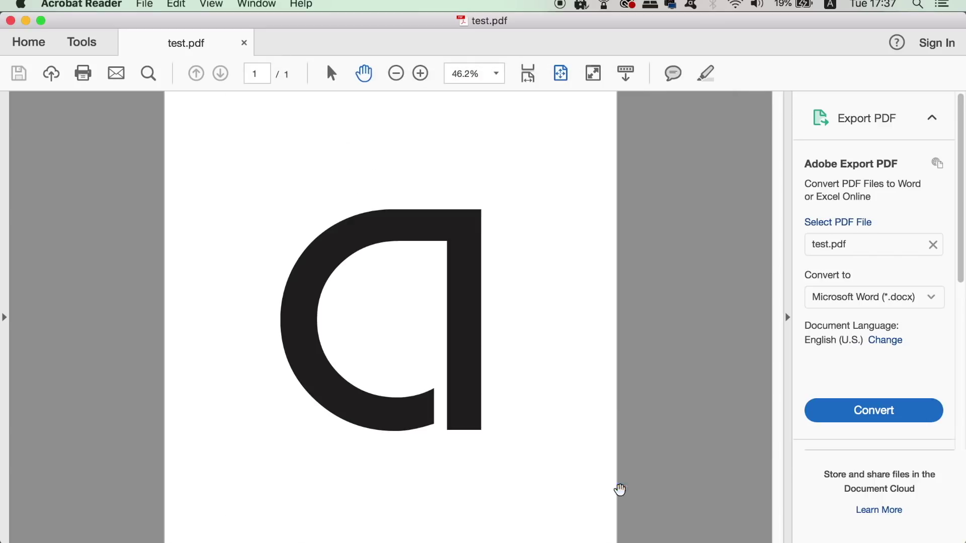
{"action": "left_click", "coordinate": [11, 21]}
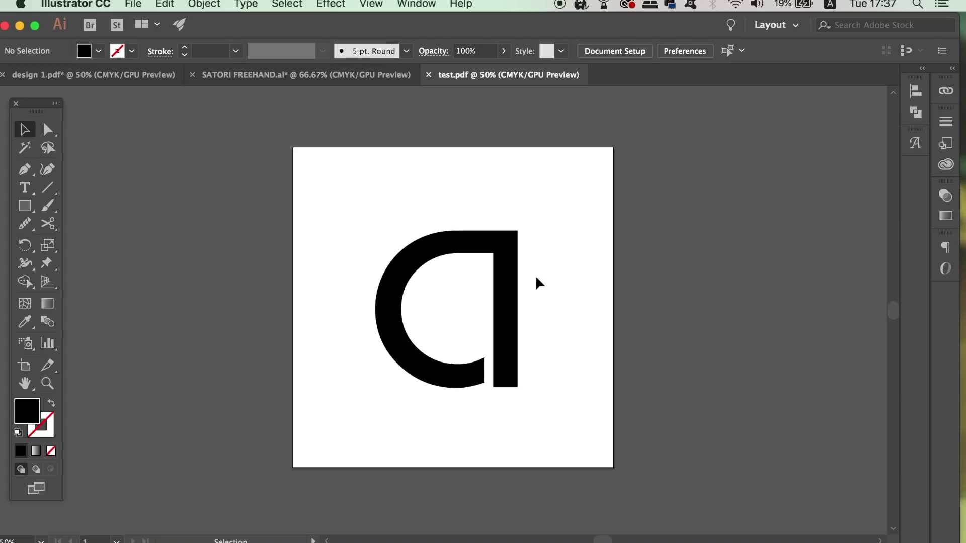
Create a flattener preset with fully vector balance and all text converted to outlines
{"action": "left_click", "coordinate": [168, 4]}
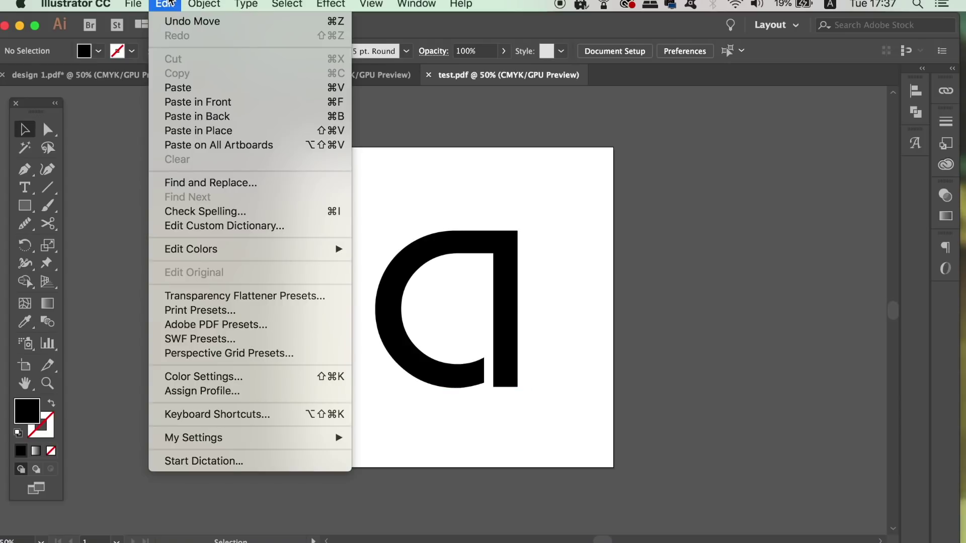
{"action": "left_click", "coordinate": [287, 297]}
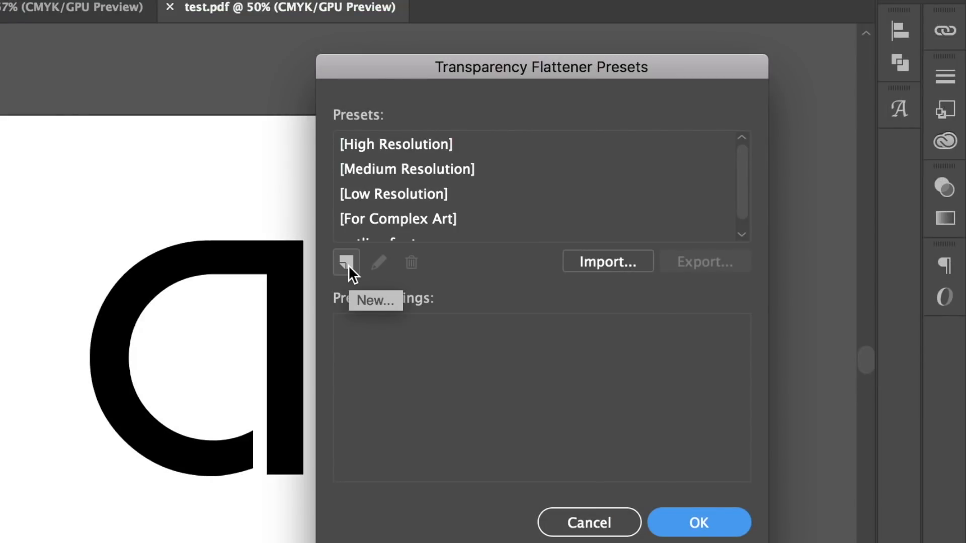
{"action": "left_click", "coordinate": [347, 262]}
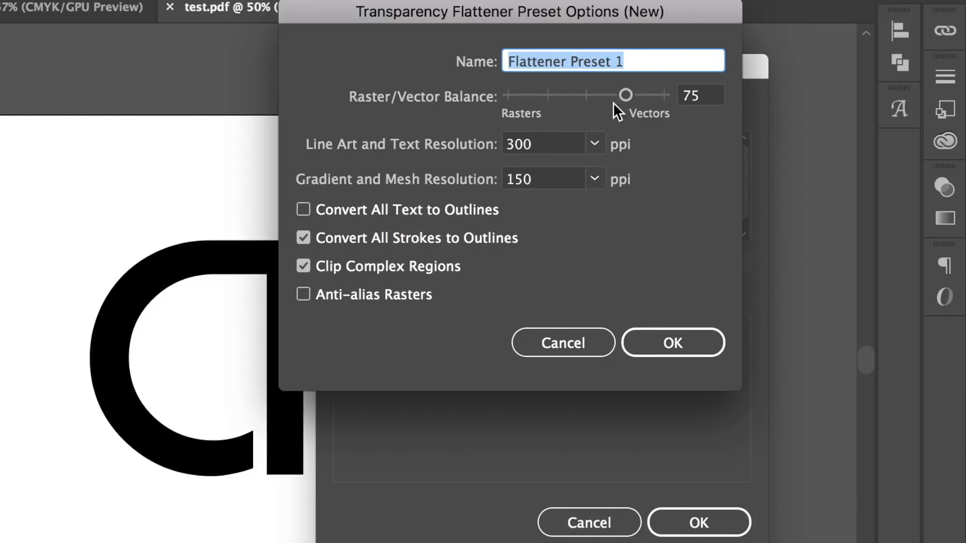
{"action": "left_click_drag", "start_coordinate": [624, 95], "coordinate": [794, 96]}
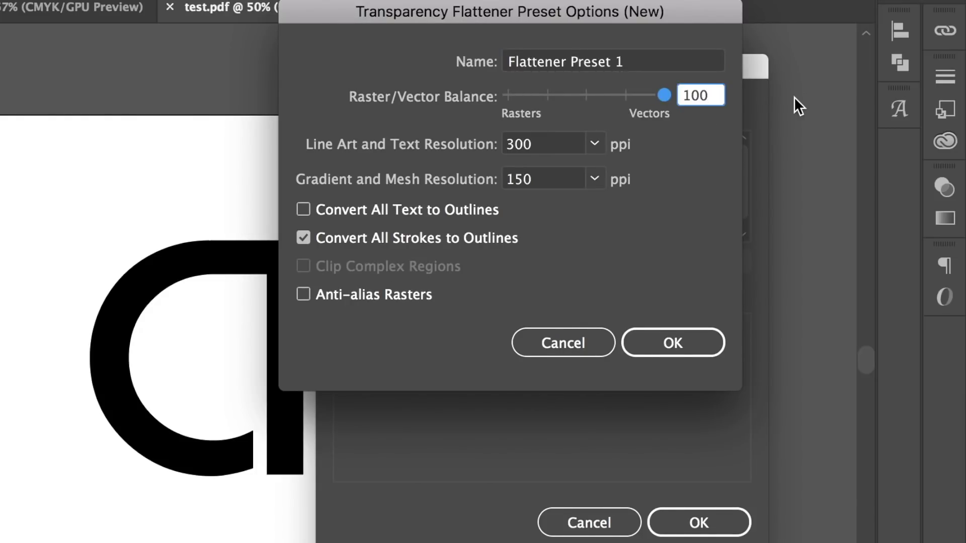
{"action": "left_click", "coordinate": [428, 210]}
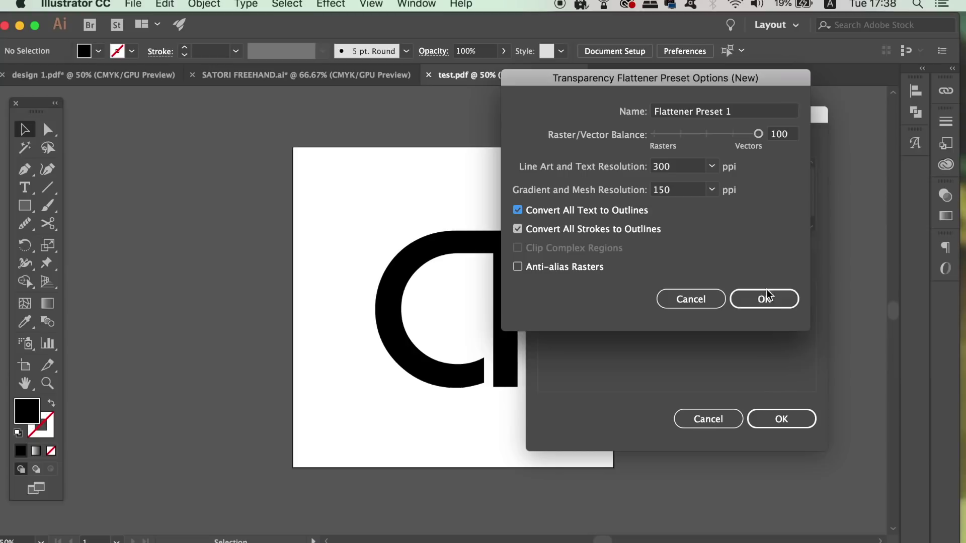
{"action": "left_click", "coordinate": [673, 342]}
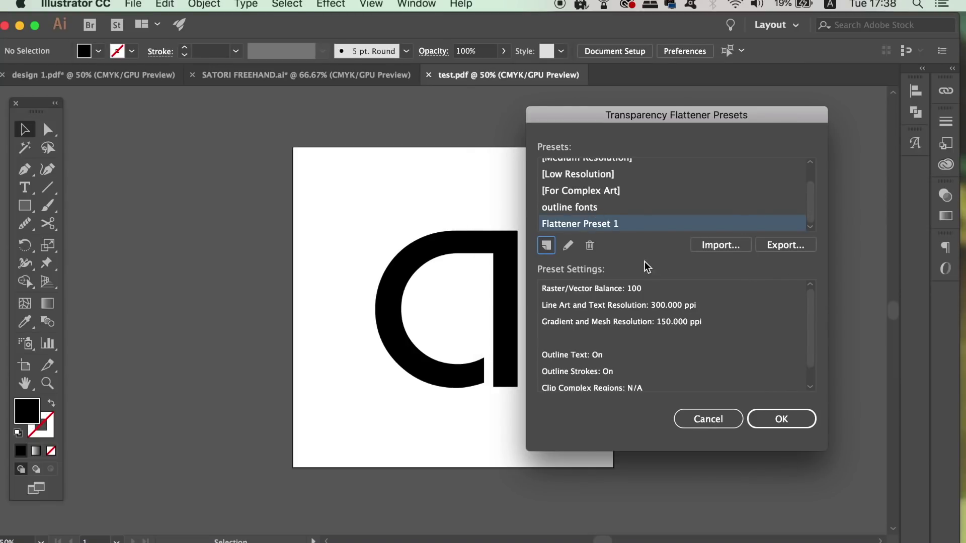
Save it as the preset 'outline fonts', overwriting the existing one, and close the dialog
{"action": "left_click", "coordinate": [545, 245]}
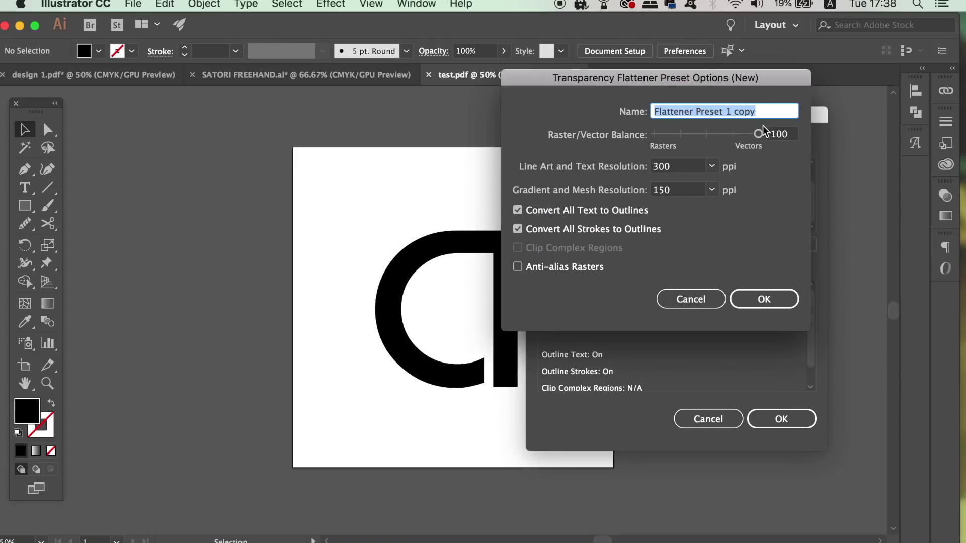
{"action": "type", "text": "o"}
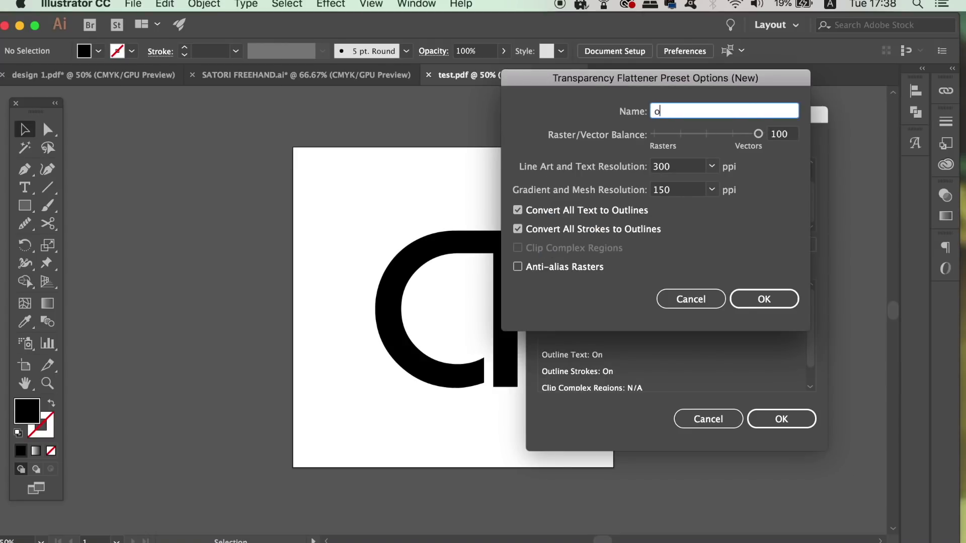
{"action": "type", "text": "utline fonts"}
{"action": "key", "text": "Return"}
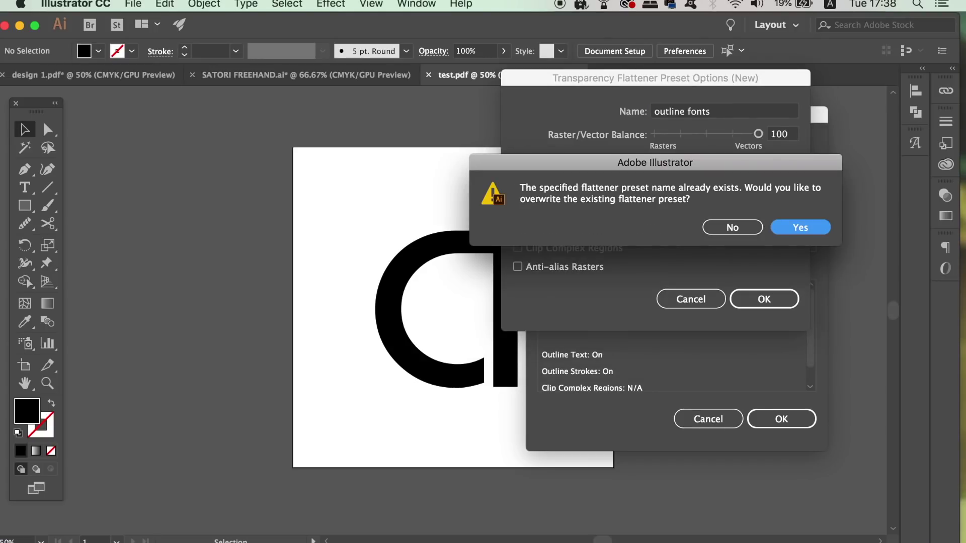
{"action": "left_click", "coordinate": [795, 236]}
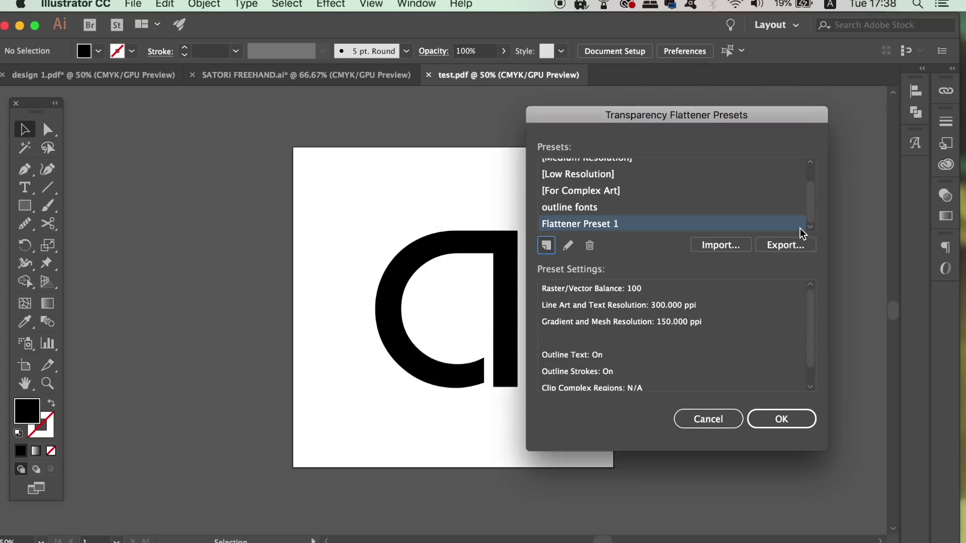
{"action": "left_click", "coordinate": [777, 419]}
Save the document as test.pdf, replacing the existing file
{"action": "left_click", "coordinate": [522, 335]}
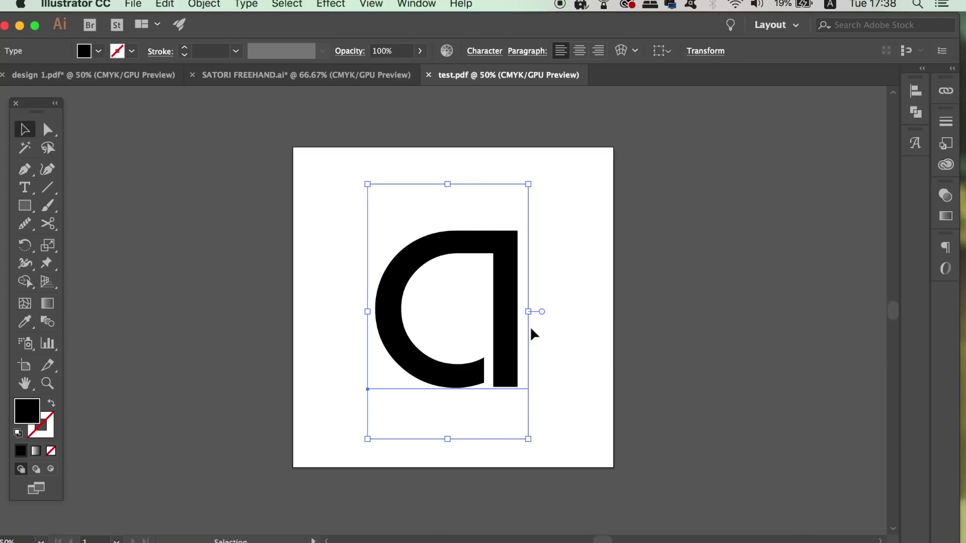
{"action": "left_click", "coordinate": [575, 327]}
{"action": "left_click", "coordinate": [147, 3]}
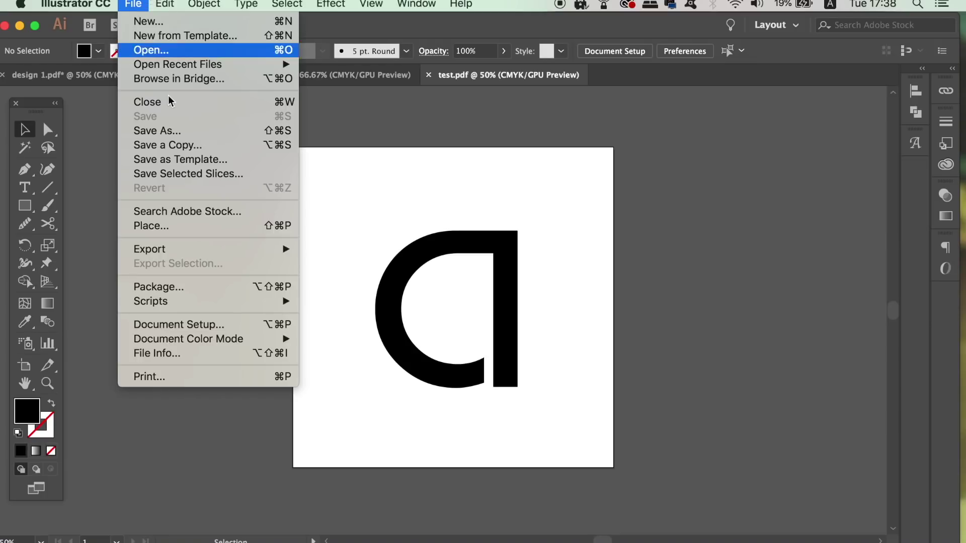
{"action": "left_click", "coordinate": [193, 140]}
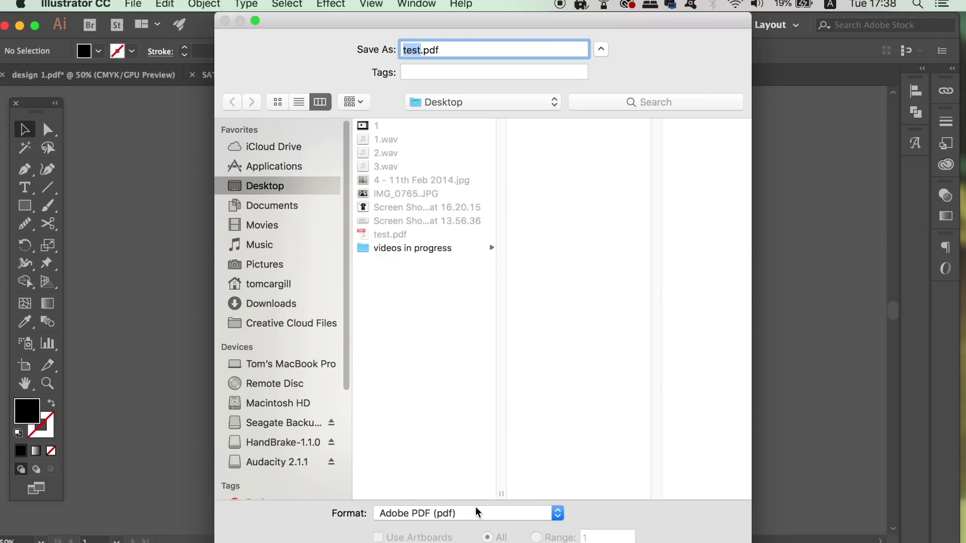
{"action": "key", "text": "Return"}
{"action": "left_click", "coordinate": [597, 122]}
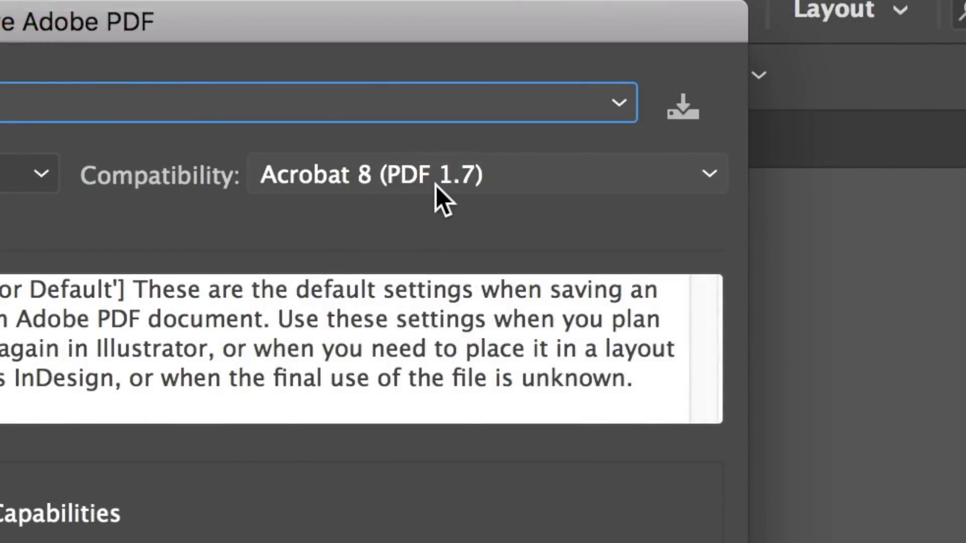
Set Acrobat 4 (PDF 1.3) compatibility with the 'outline fonts' flattener preset and save the PDF
{"action": "left_click", "coordinate": [435, 185]}
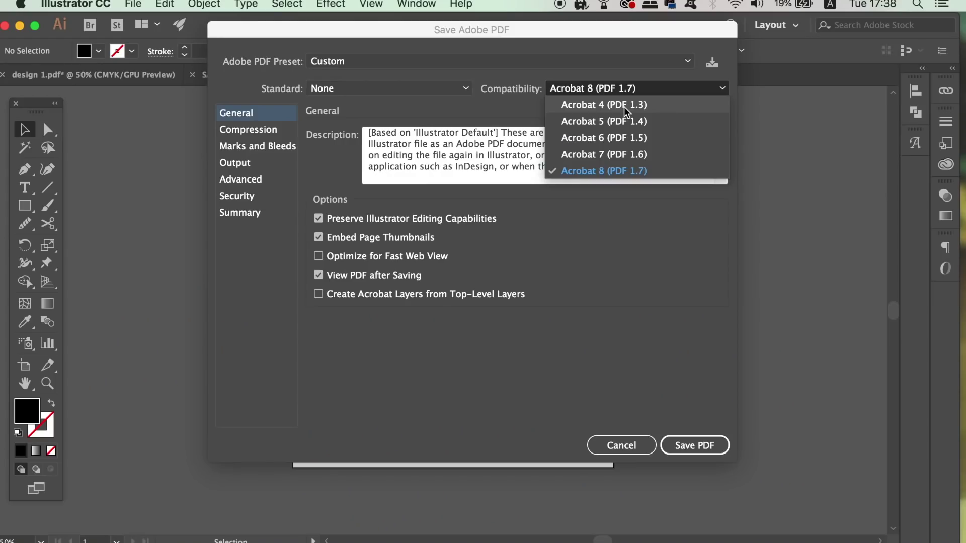
{"action": "left_click", "coordinate": [451, 221]}
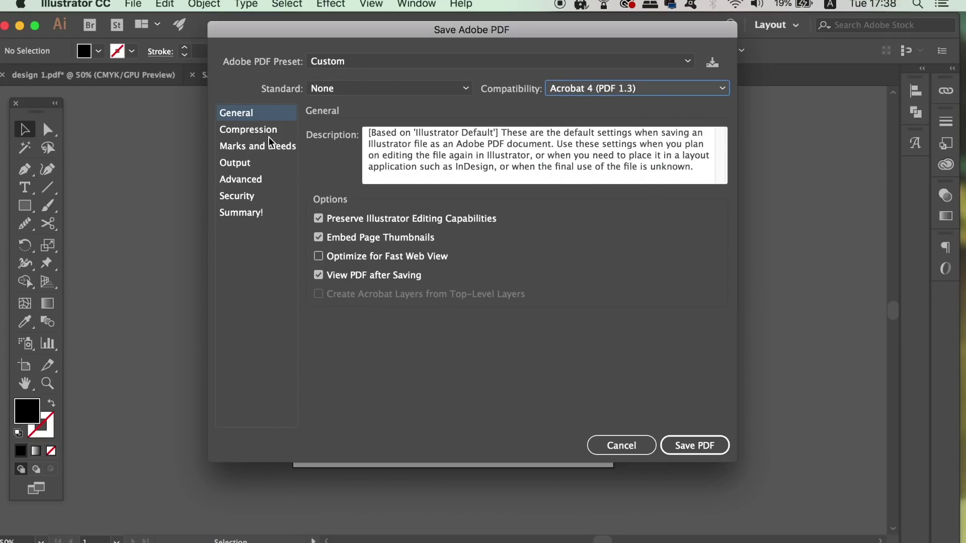
{"action": "left_click", "coordinate": [254, 179]}
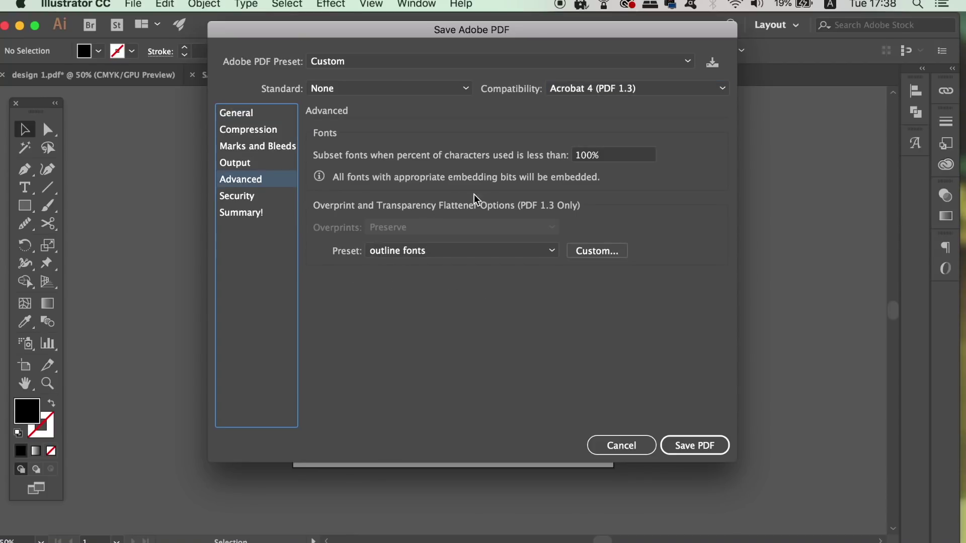
{"action": "left_click", "coordinate": [523, 250]}
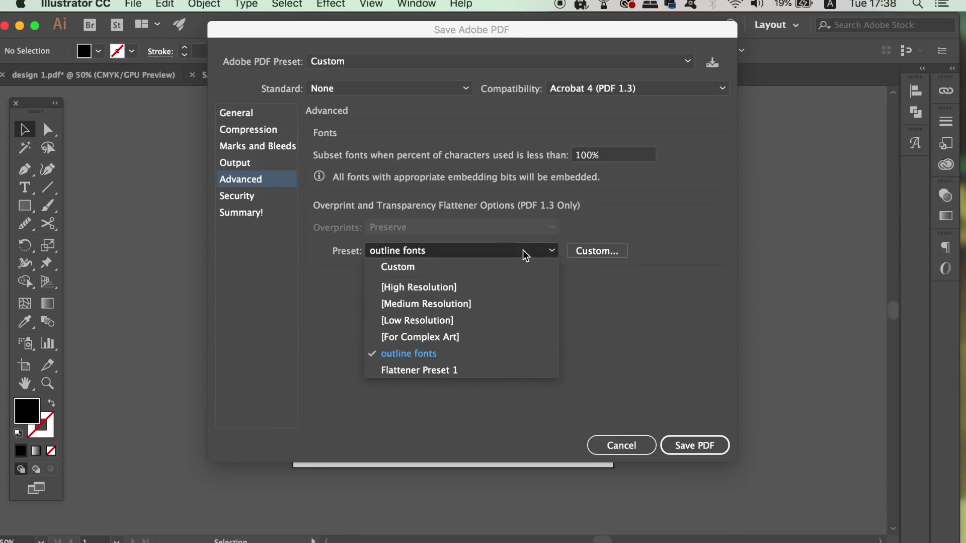
{"action": "left_click", "coordinate": [449, 352]}
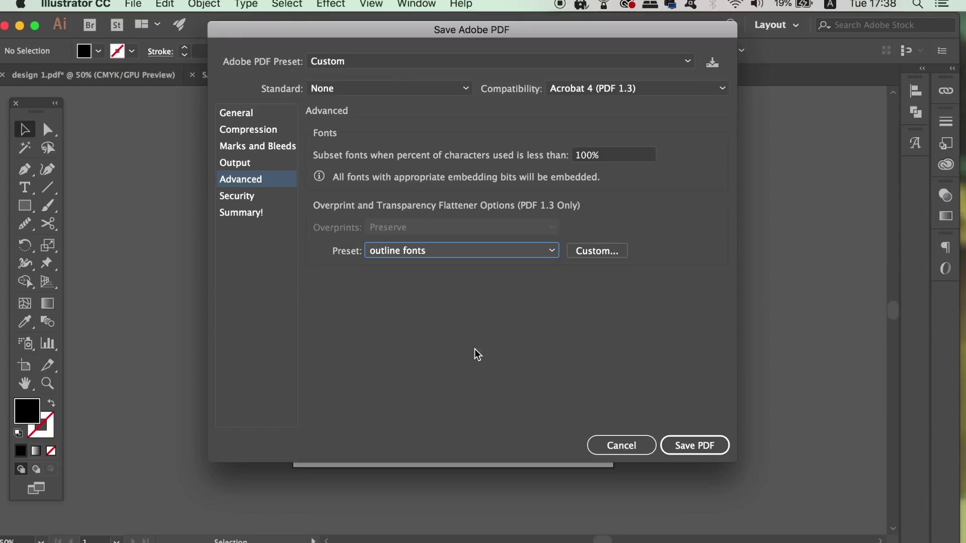
{"action": "left_click", "coordinate": [705, 448]}
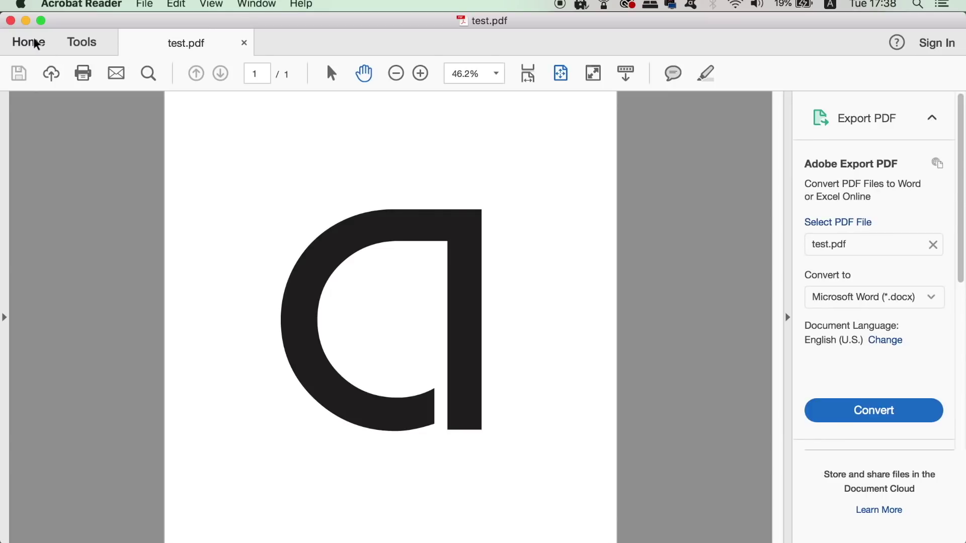
Check test.pdf's properties for no listed fonts and PDF version 1.3, then close them
{"action": "left_click", "coordinate": [143, 4]}
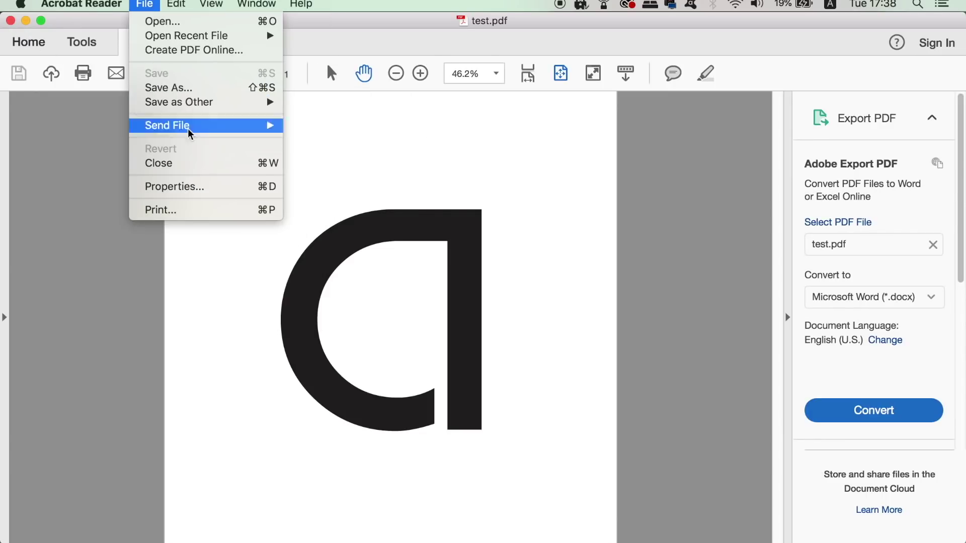
{"action": "left_click", "coordinate": [199, 186]}
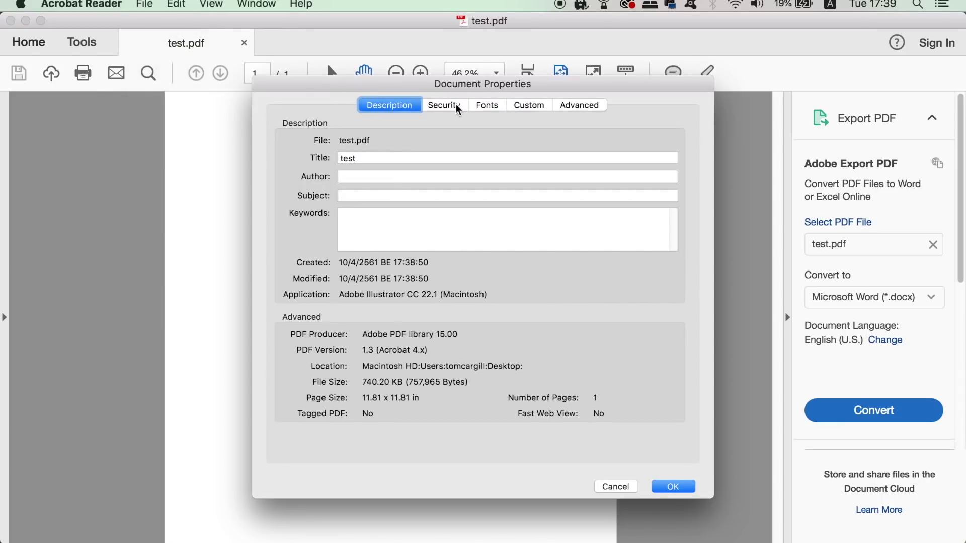
{"action": "left_click", "coordinate": [485, 105]}
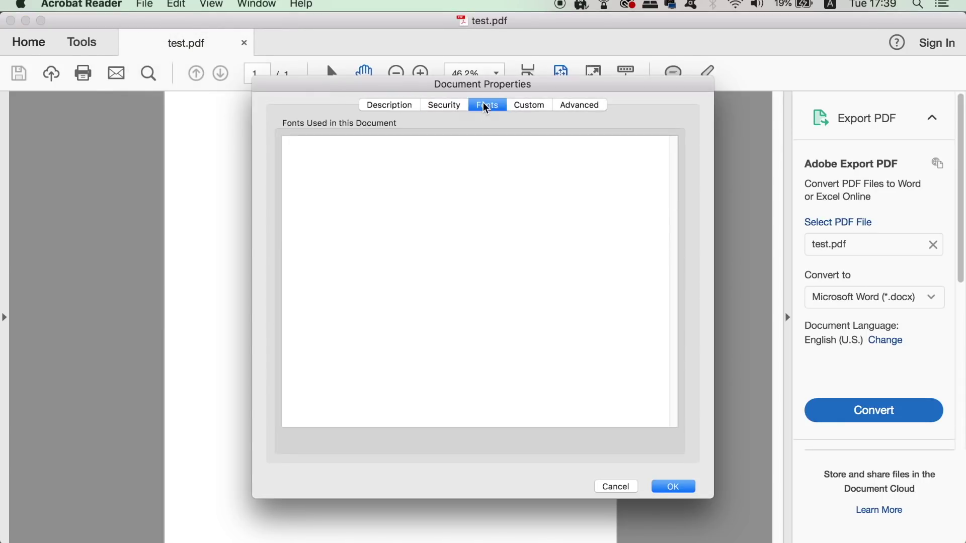
{"action": "left_click", "coordinate": [393, 106]}
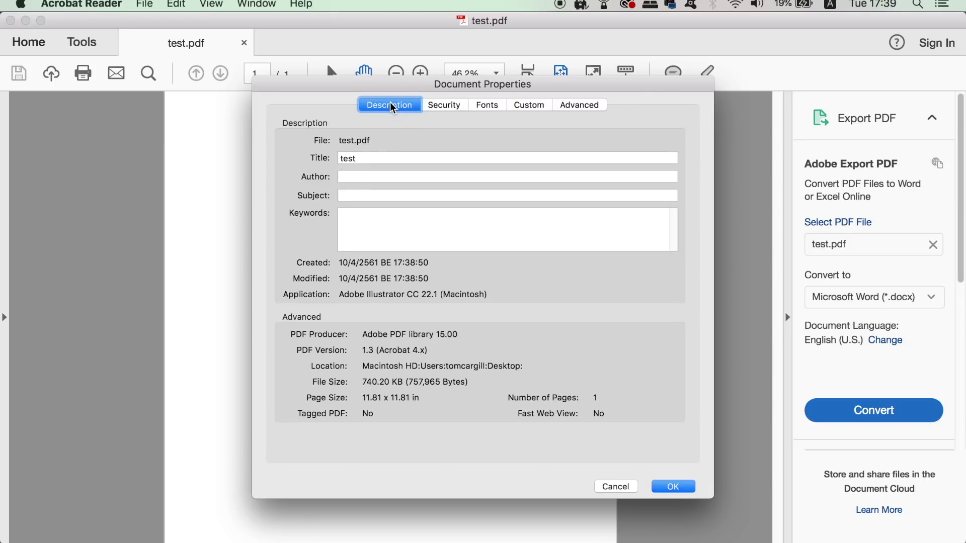
{"action": "left_click", "coordinate": [619, 491]}
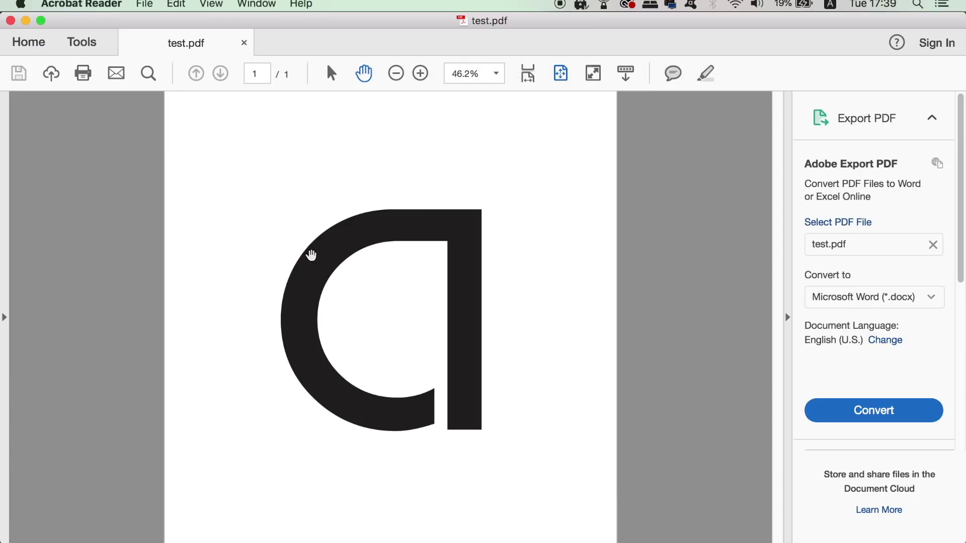
Close test.pdf in Acrobat Reader and return to the Illustrator window
{"action": "left_click", "coordinate": [11, 21]}
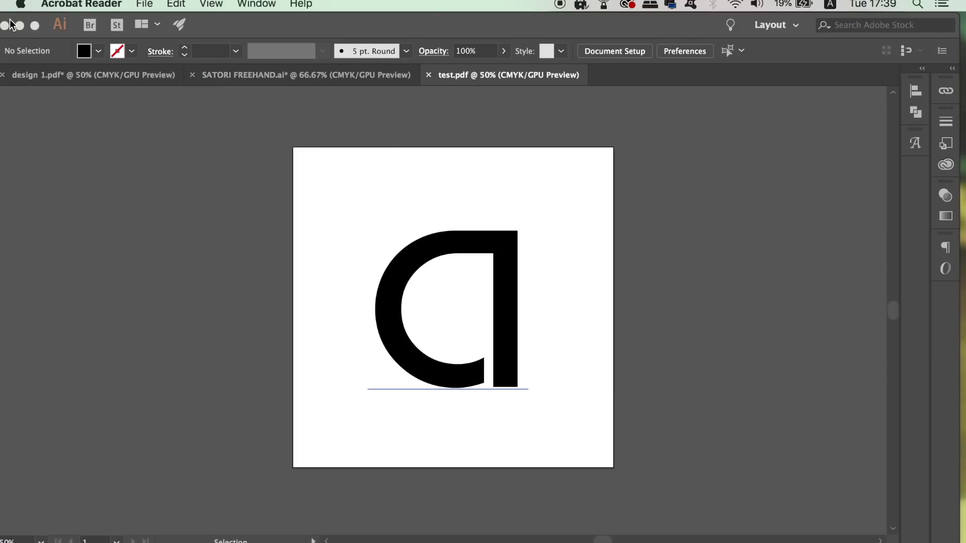
{"action": "left_click", "coordinate": [405, 152]}
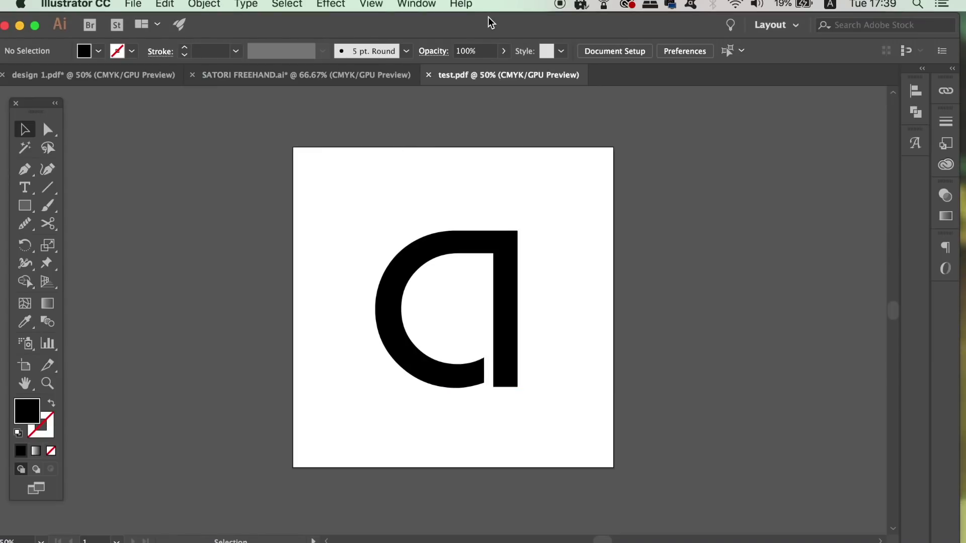